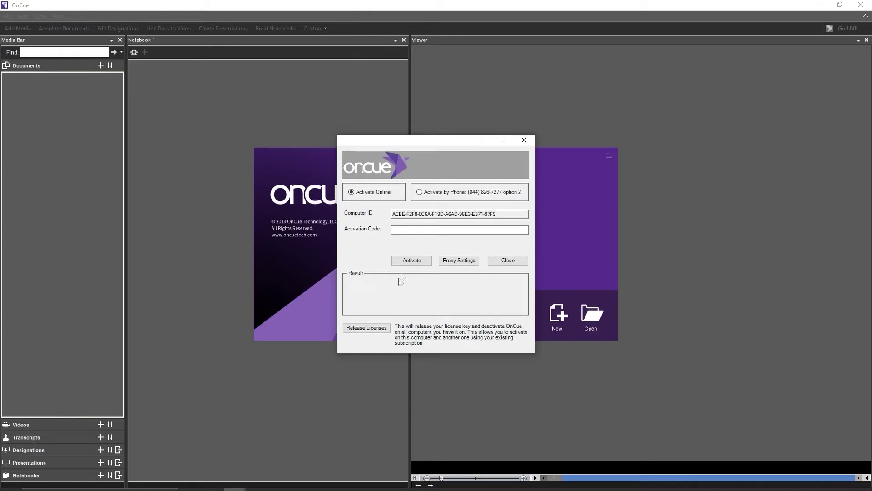
# - Activate OnCue with the pasted licence code and accept the EULA, giving a licence valid until 9/15/2025
pyautogui.click(416, 229)
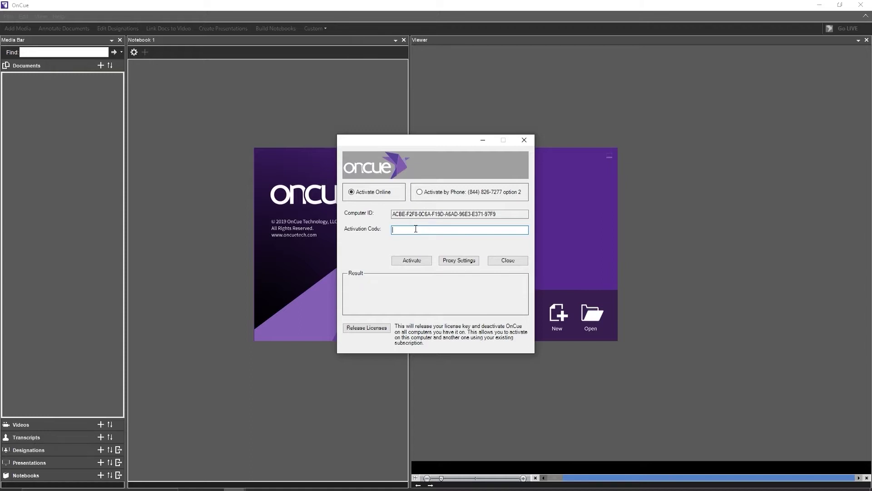
pyautogui.hotkey('ctrl', 'v')
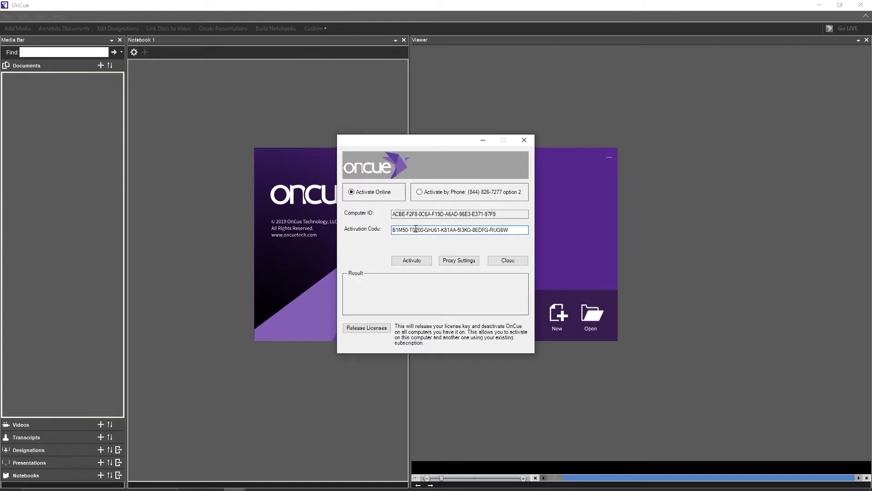
pyautogui.click(399, 259)
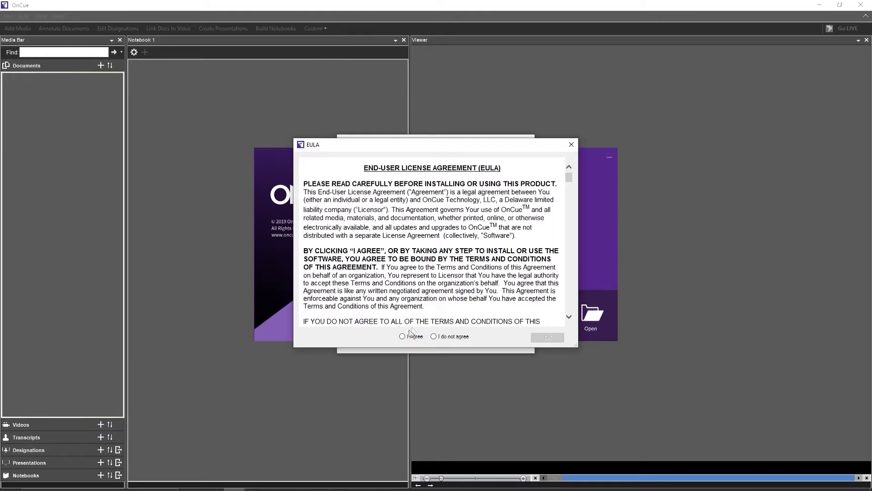
pyautogui.click(402, 337)
pyautogui.click(547, 337)
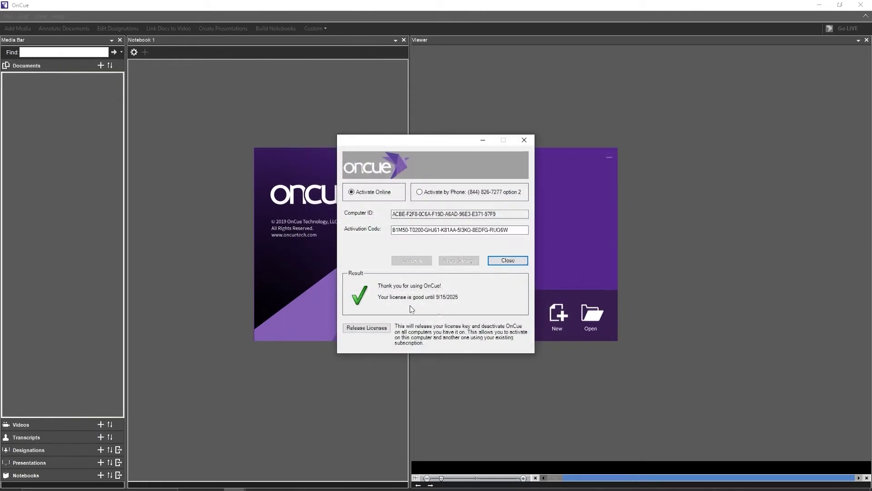
pyautogui.click(498, 262)
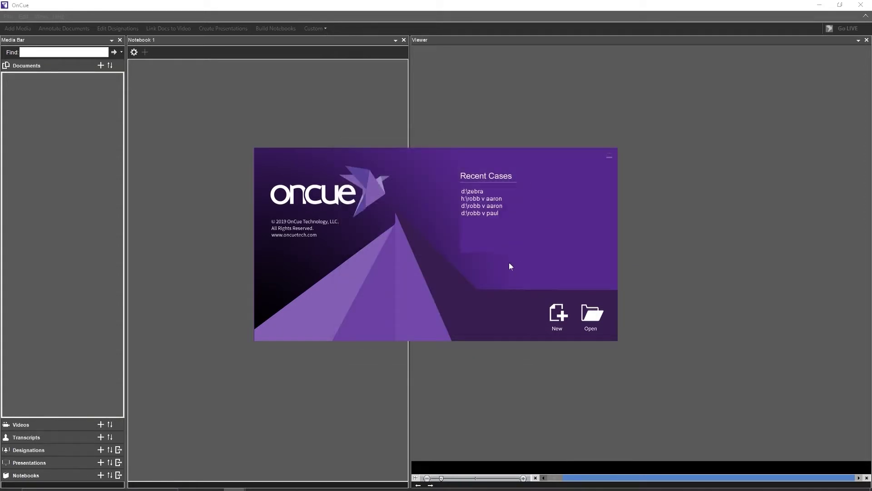
# - Create a new case named 'OnCue Test' located on the OS (C:) drive
pyautogui.click(551, 314)
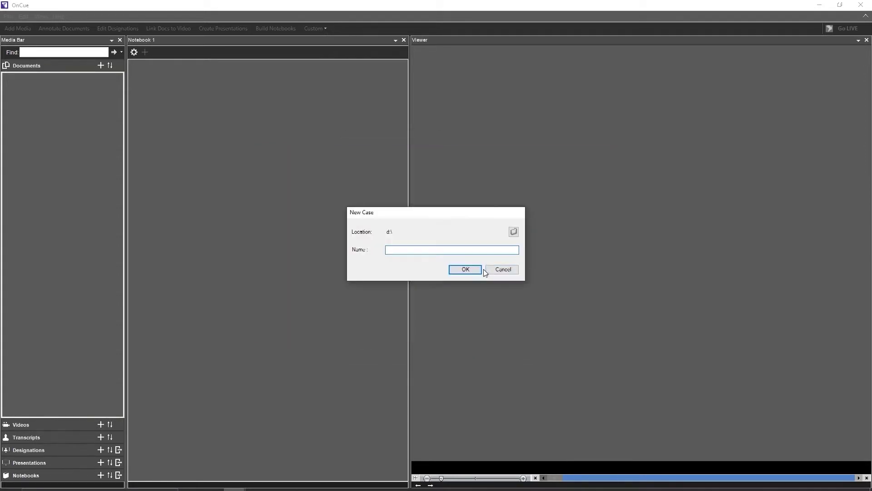
pyautogui.click(514, 232)
pyautogui.scroll(-2, 396, 345)
pyautogui.click(391, 341)
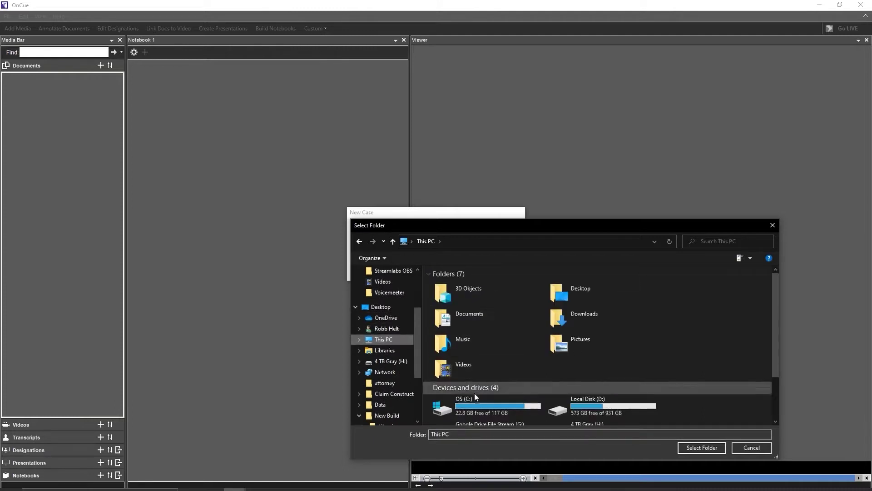
pyautogui.click(477, 400)
pyautogui.click(695, 447)
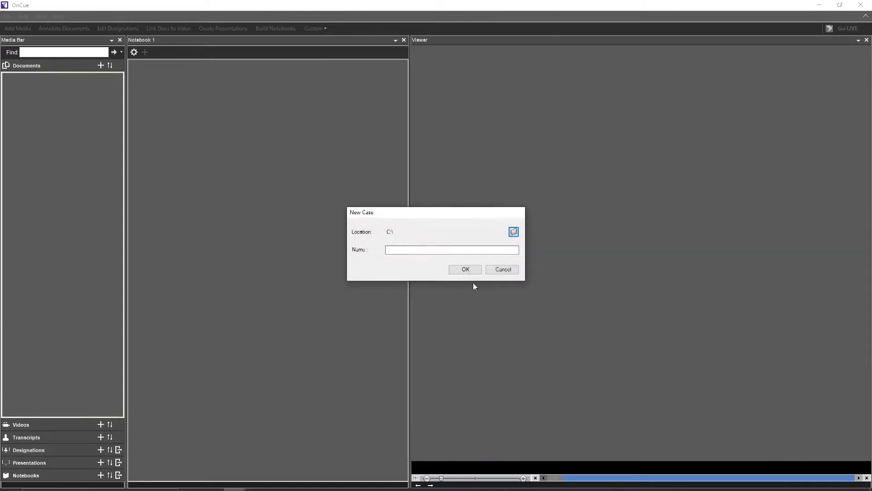
pyautogui.click(410, 250)
pyautogui.write('OnCue Test')
pyautogui.press('Return')
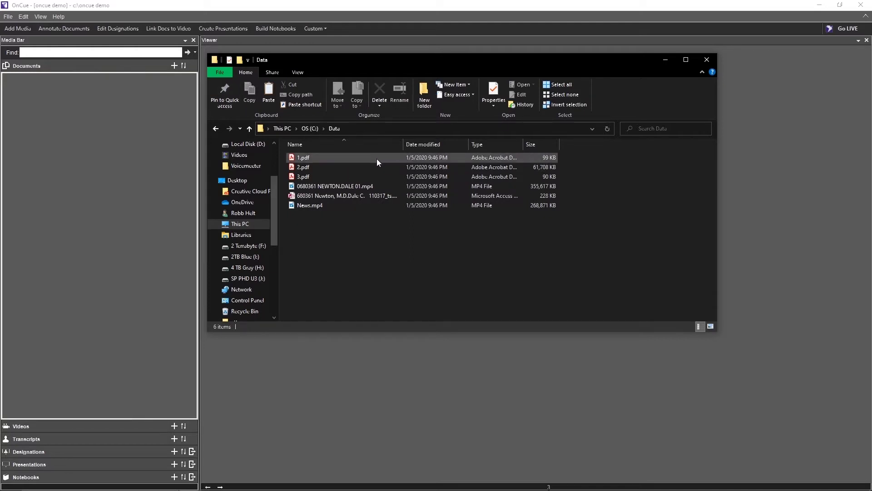
# - Drag 1.pdf, 2.pdf and 3.pdf from File Explorer into the case's Documents with default options
pyautogui.click(317, 156)
pyautogui.keyDown('shift'); pyautogui.click(310, 176); pyautogui.keyUp('shift')
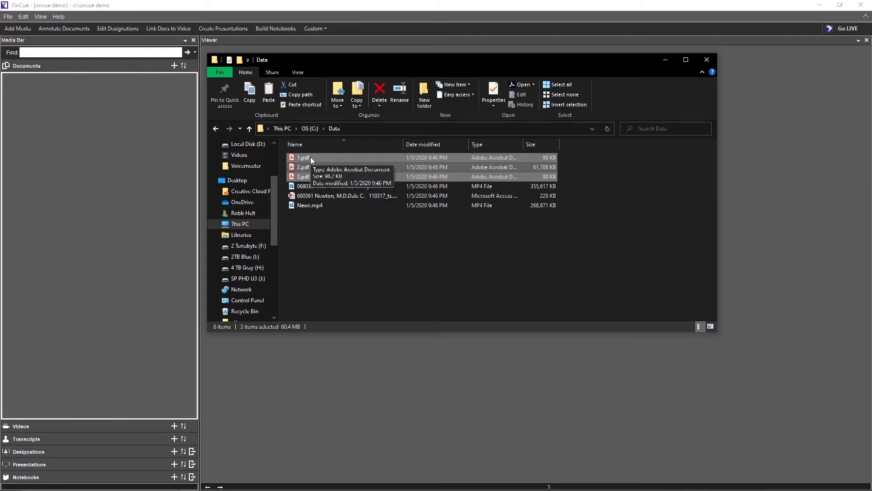
pyautogui.moveTo(310, 158); pyautogui.dragTo(169, 174)
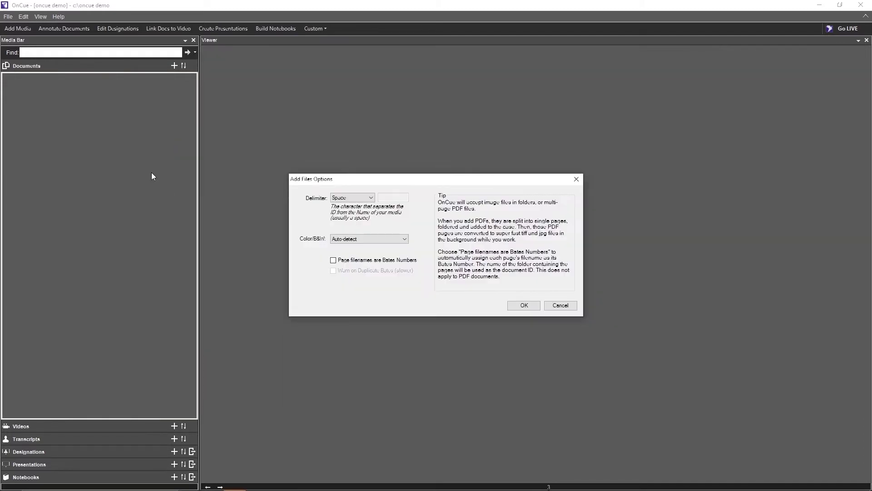
pyautogui.click(524, 305)
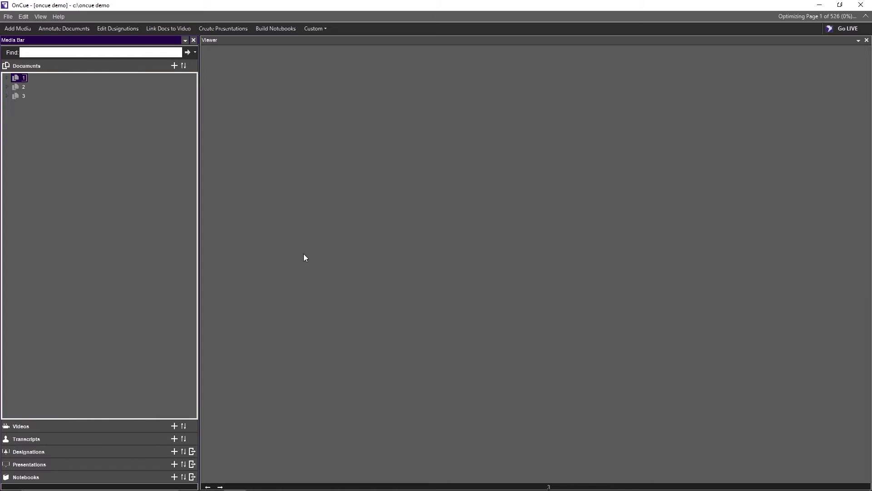
pyautogui.click(6, 78)
pyautogui.click(26, 88)
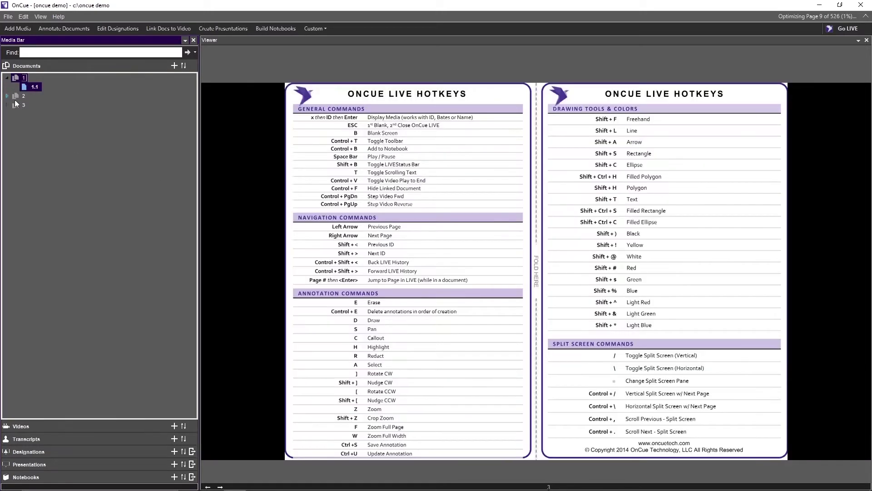
pyautogui.click(7, 96)
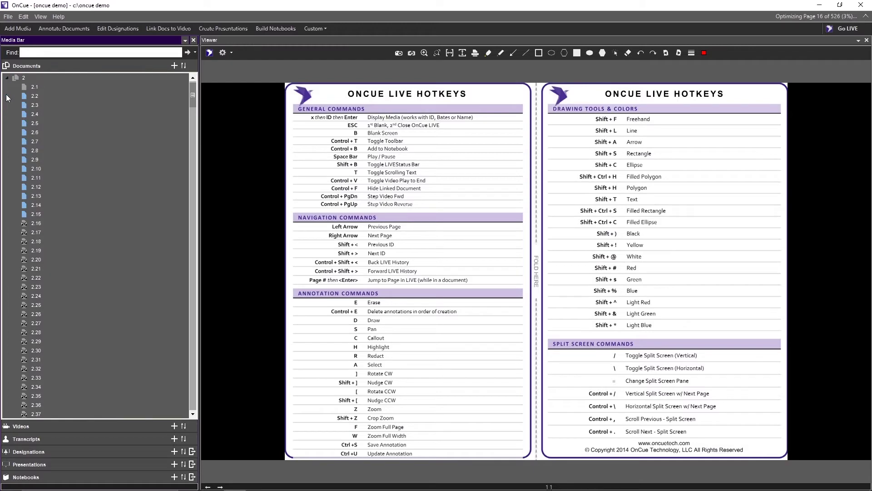
pyautogui.click(35, 124)
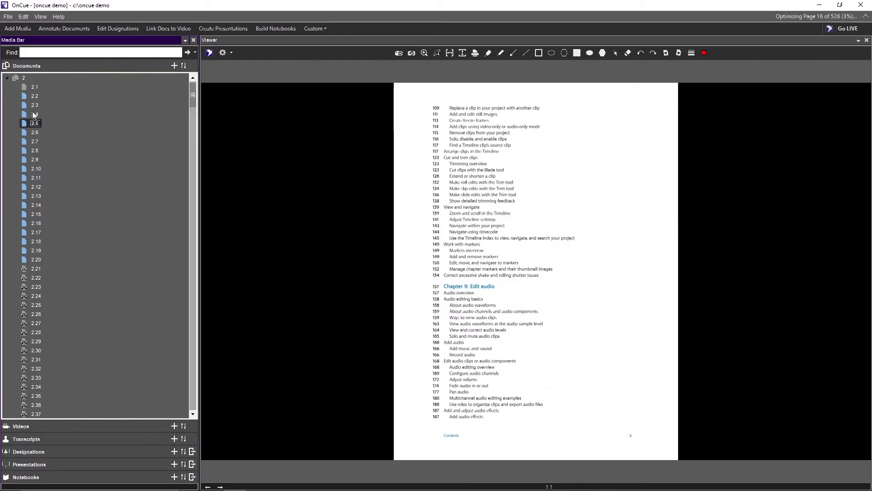
pyautogui.click(33, 105)
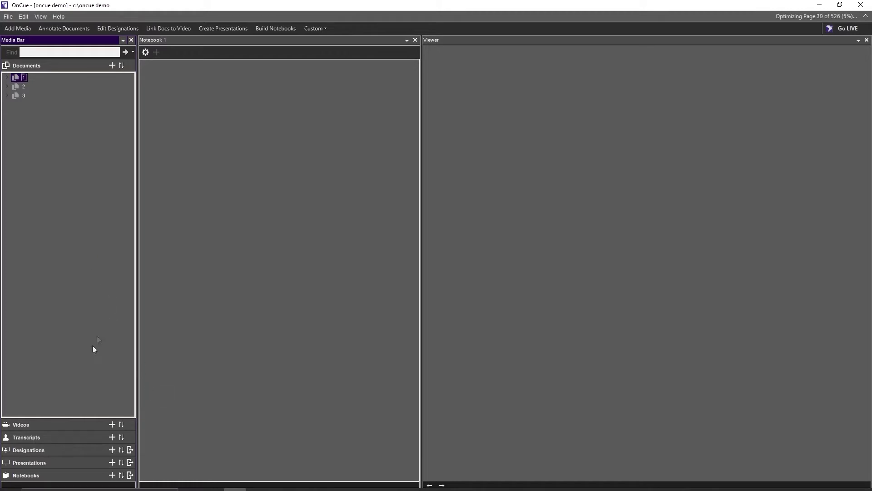
# - Add News.mp4 from C:\OnCue Demo\_audiovisuals to the case's Videos
pyautogui.click(57, 424)
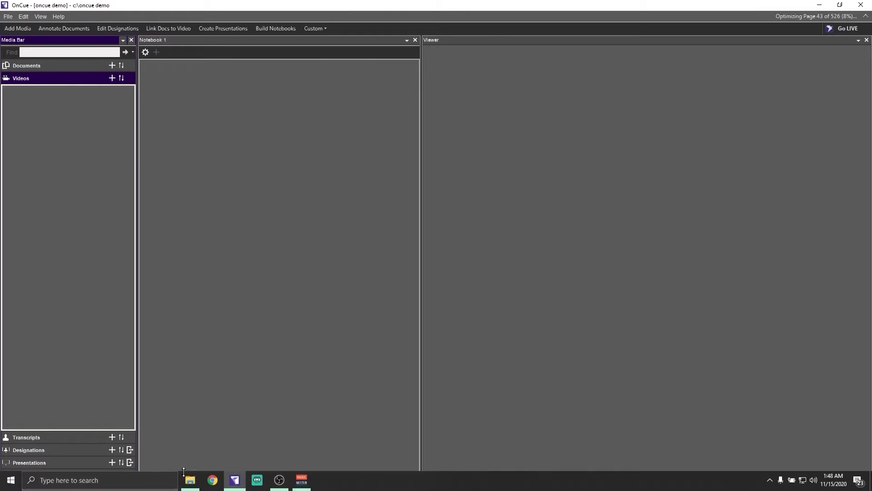
pyautogui.click(190, 480)
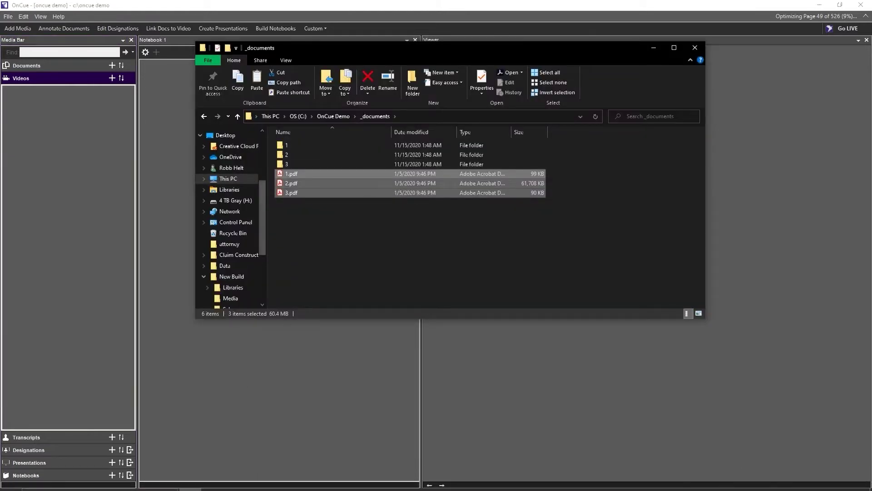
pyautogui.click(654, 49)
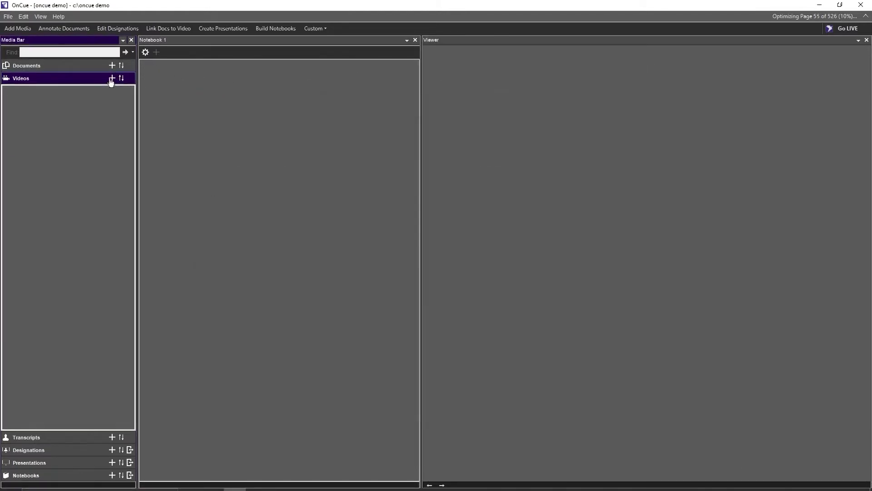
pyautogui.click(112, 79)
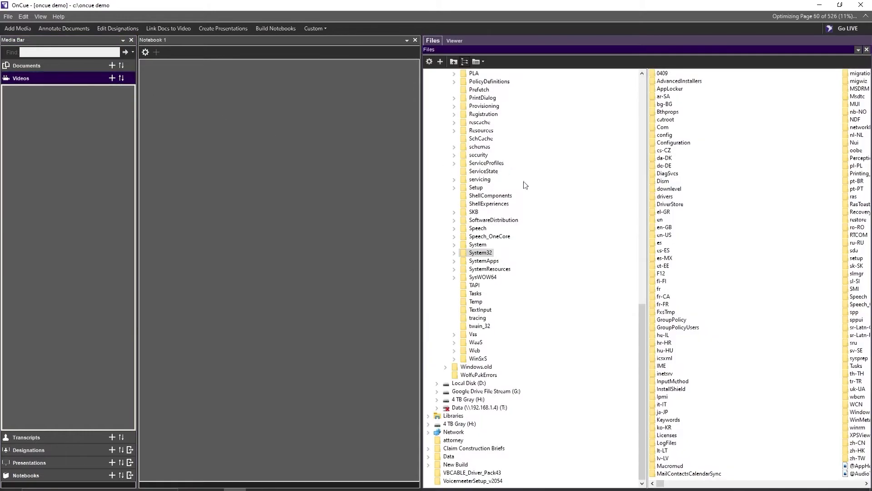
pyautogui.scroll(3, 510, 288)
pyautogui.scroll(8, 504, 289)
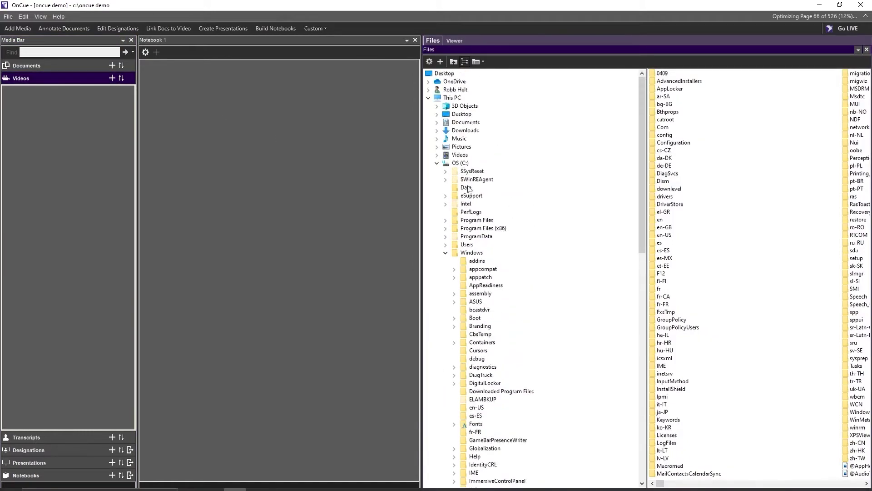
pyautogui.click(459, 163)
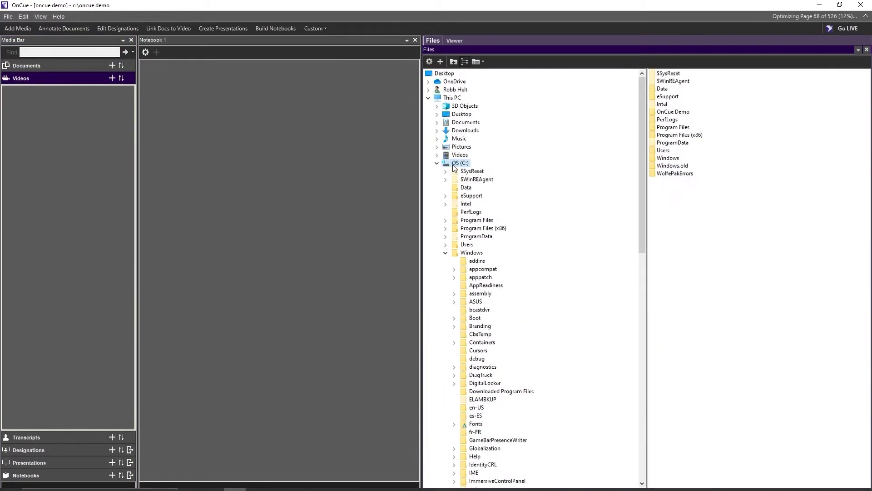
pyautogui.doubleClick(670, 111)
pyautogui.doubleClick(671, 74)
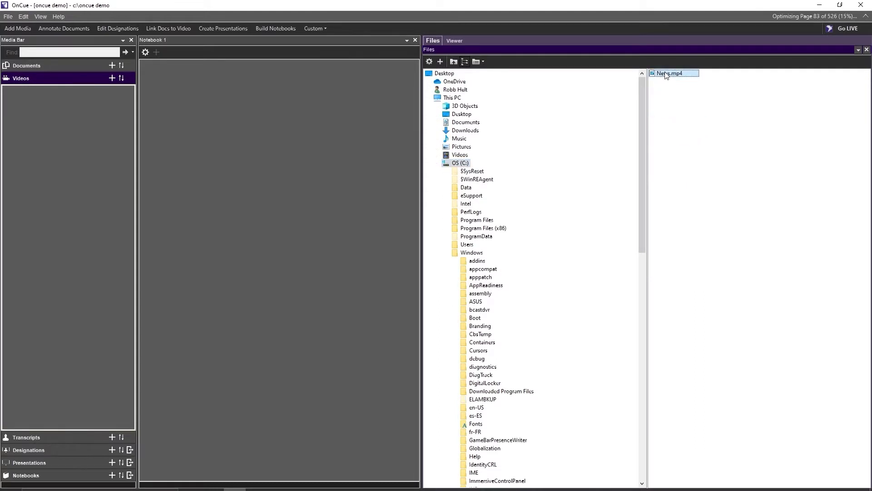
pyautogui.click(439, 61)
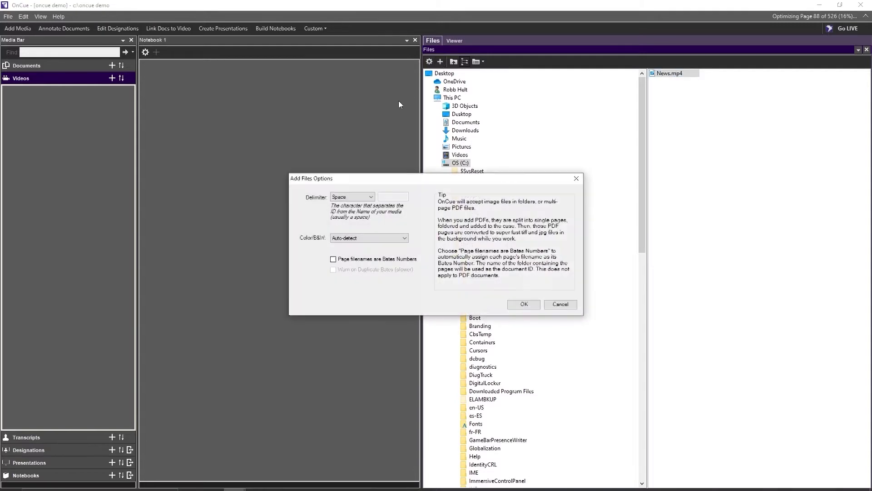
pyautogui.click(523, 305)
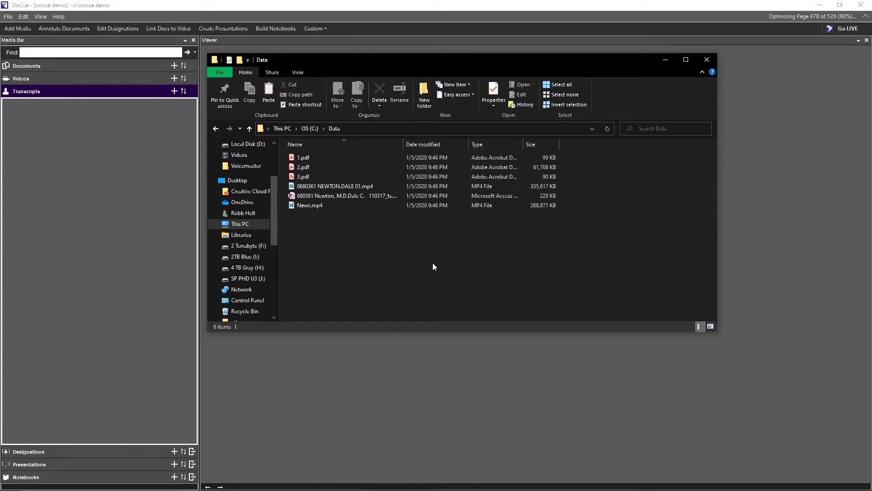
# - Import the deposition transcript .mdb file into Transcripts and expand it to show its volume
pyautogui.click(330, 199)
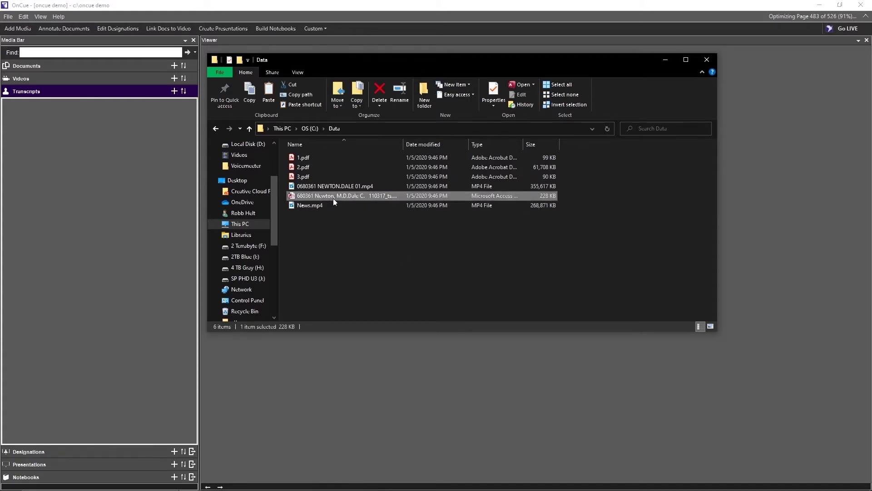
pyautogui.doubleClick(403, 144)
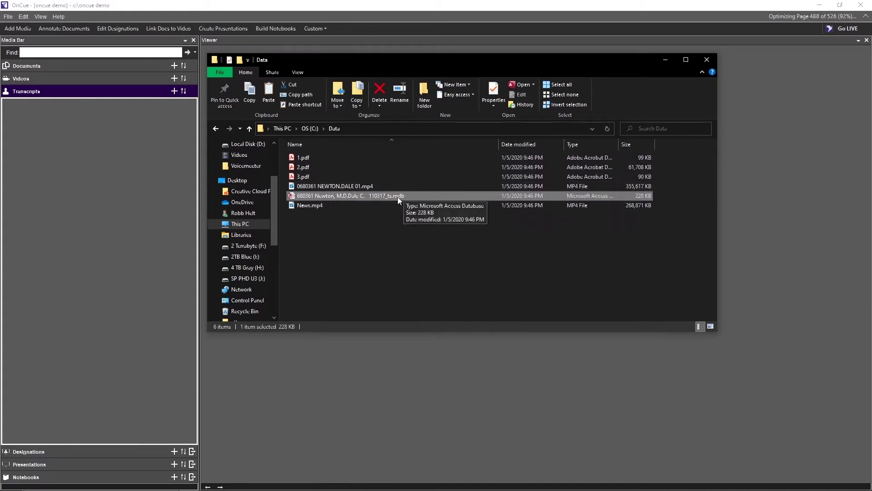
pyautogui.moveTo(379, 195); pyautogui.dragTo(99, 182)
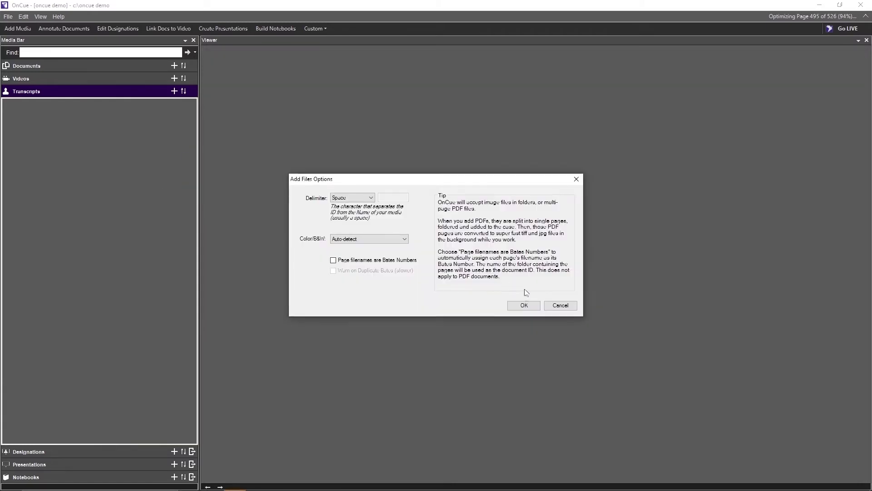
pyautogui.click(527, 307)
pyautogui.click(7, 103)
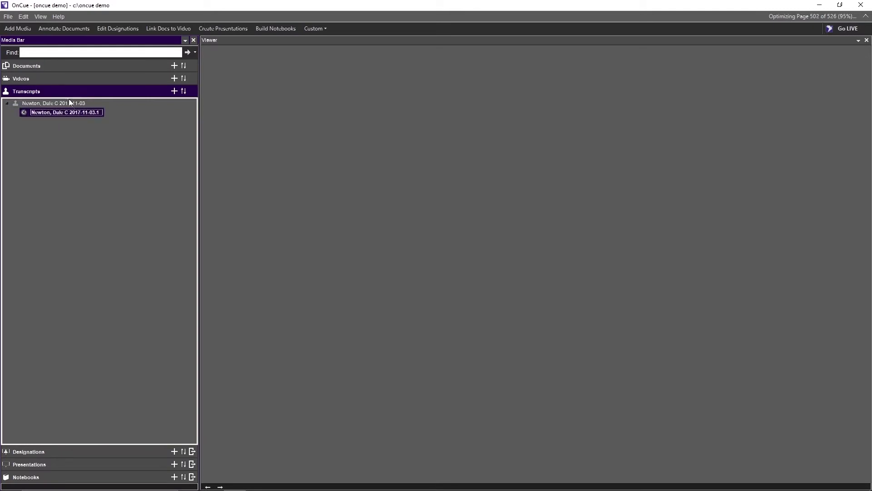
# - Select transcript lines 10 to 19 of the deposition and preview them with video
pyautogui.click(64, 113)
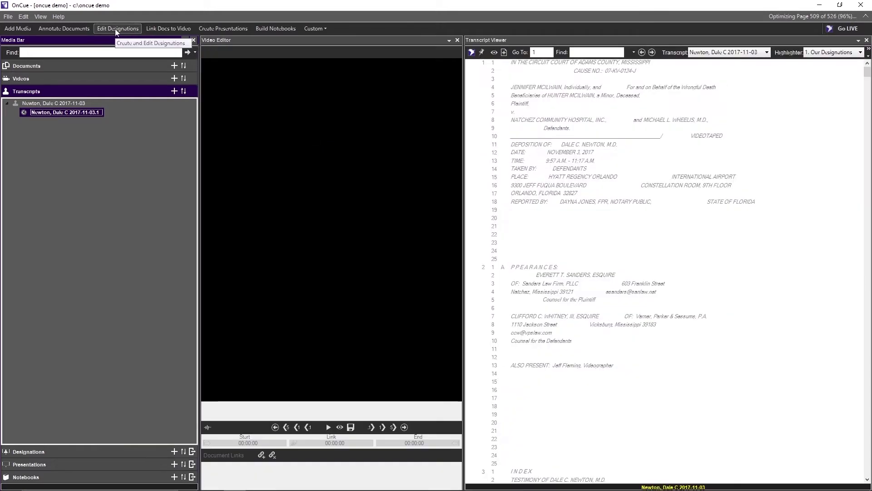
pyautogui.moveTo(866, 77); pyautogui.dragTo(867, 100)
pyautogui.moveTo(528, 138); pyautogui.dragTo(535, 211)
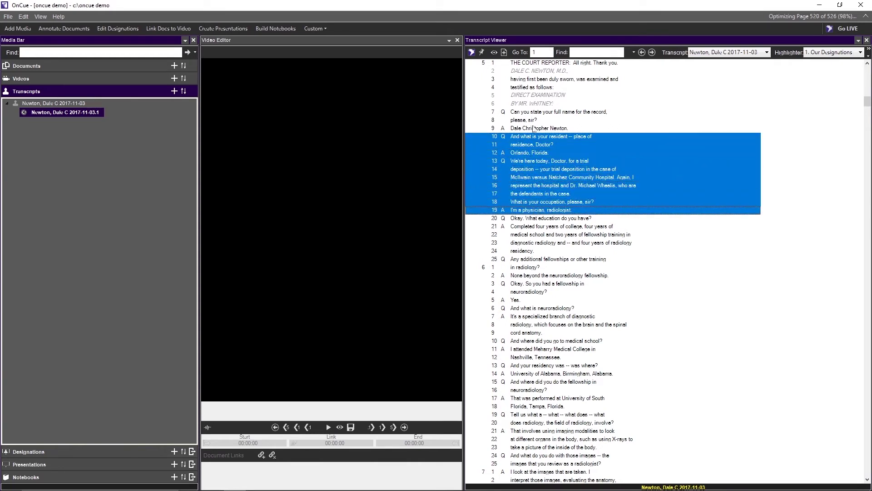
pyautogui.click(494, 53)
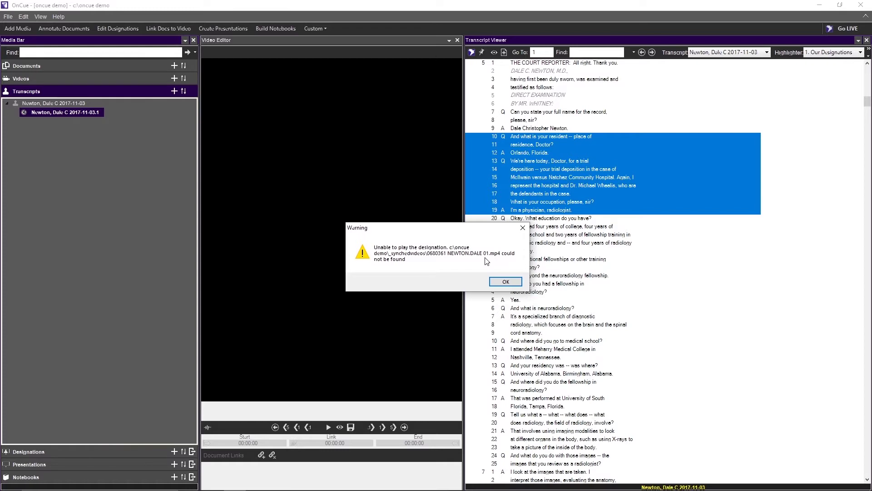
# - Dismiss the missing-video warning and copy the deposition MP4 from the C:\Data folder
pyautogui.click(502, 281)
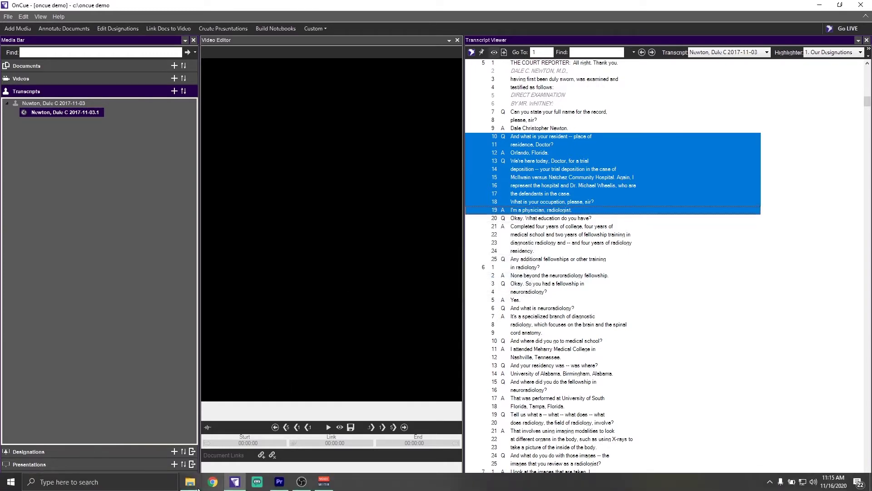
pyautogui.click(190, 485)
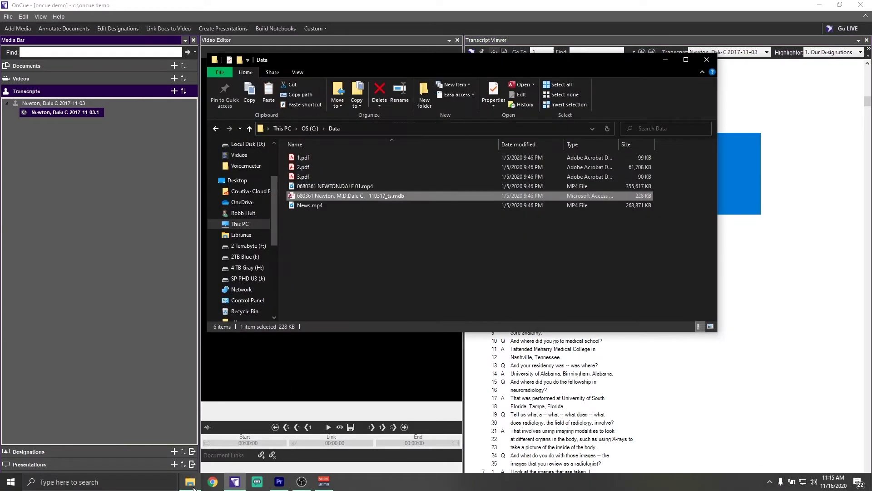
pyautogui.click(321, 187)
pyautogui.rightClick(317, 188)
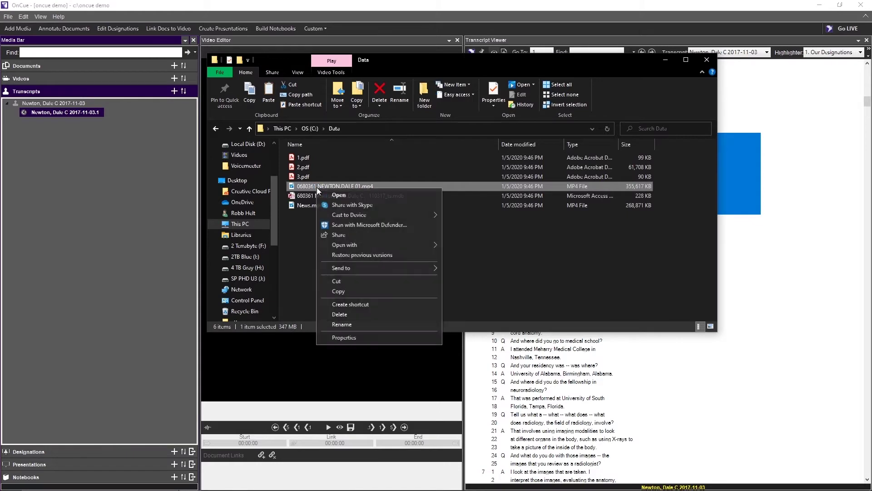
pyautogui.click(348, 291)
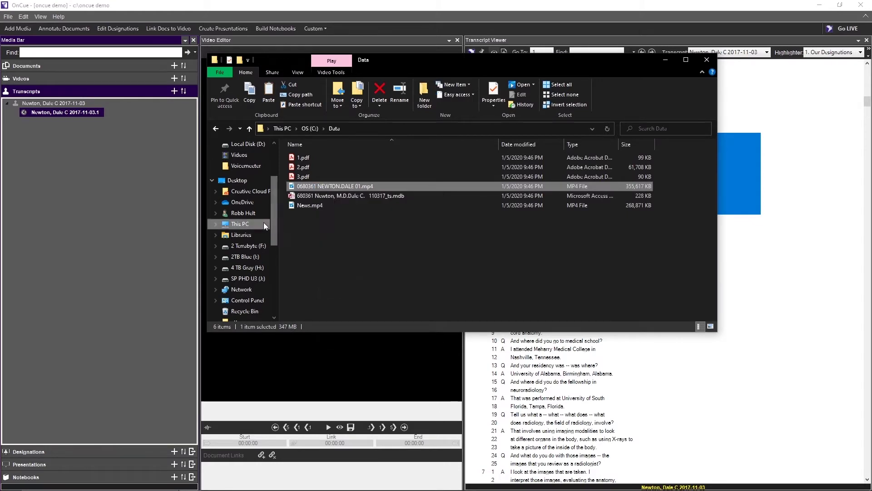
# - Paste the MP4 into C:\OnCue Demo\_synchedvideos, close Explorer, and preview the designation again
pyautogui.scroll(1, 256, 223)
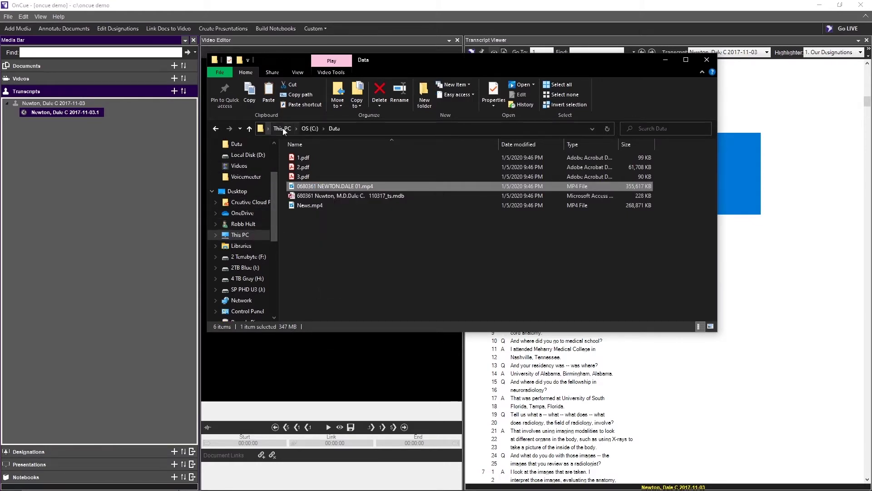
pyautogui.click(311, 130)
pyautogui.doubleClick(312, 206)
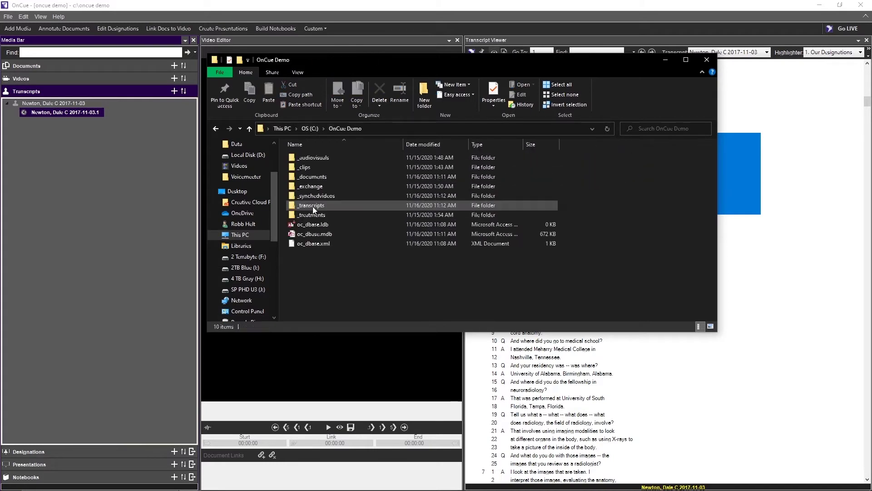
pyautogui.doubleClick(314, 201)
pyautogui.rightClick(328, 197)
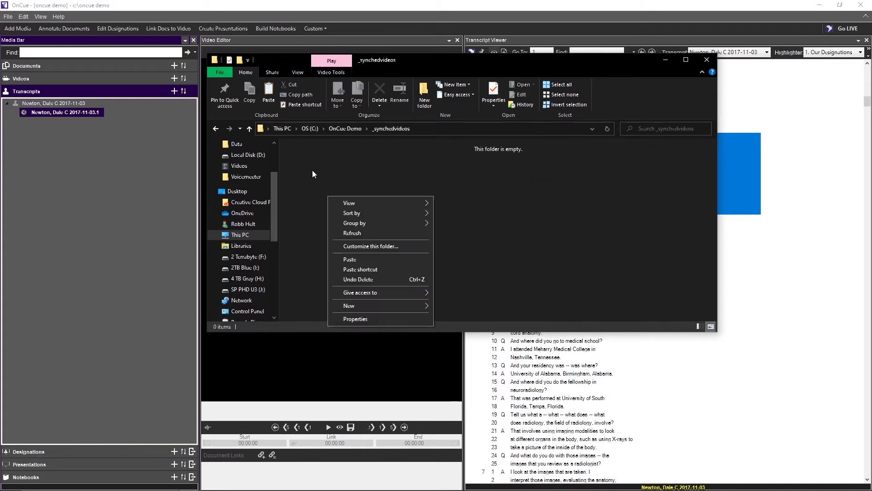
pyautogui.click(363, 261)
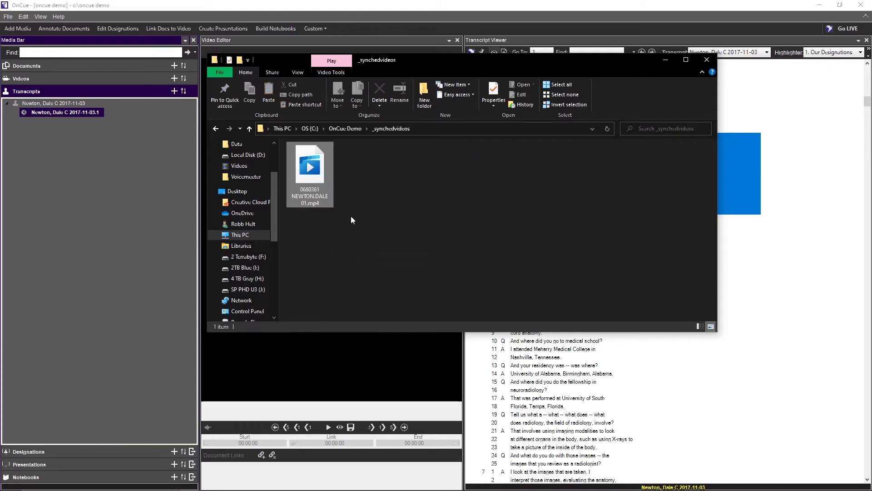
pyautogui.click(704, 64)
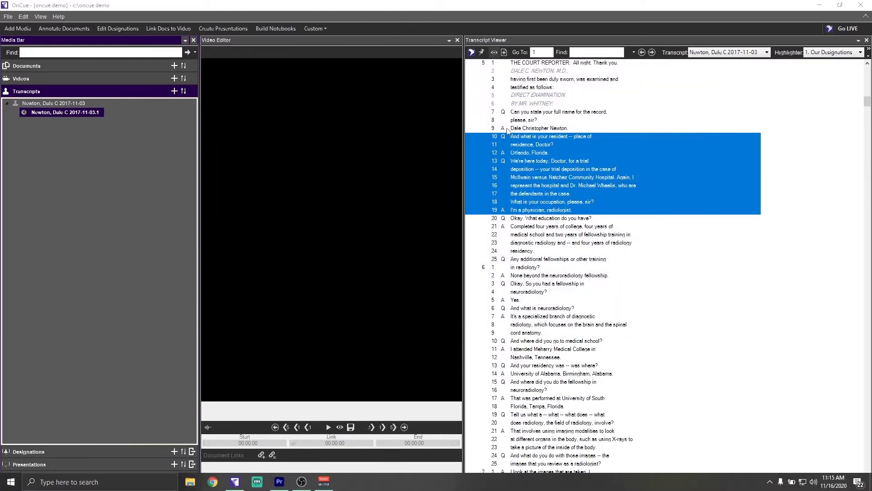
pyautogui.click(495, 52)
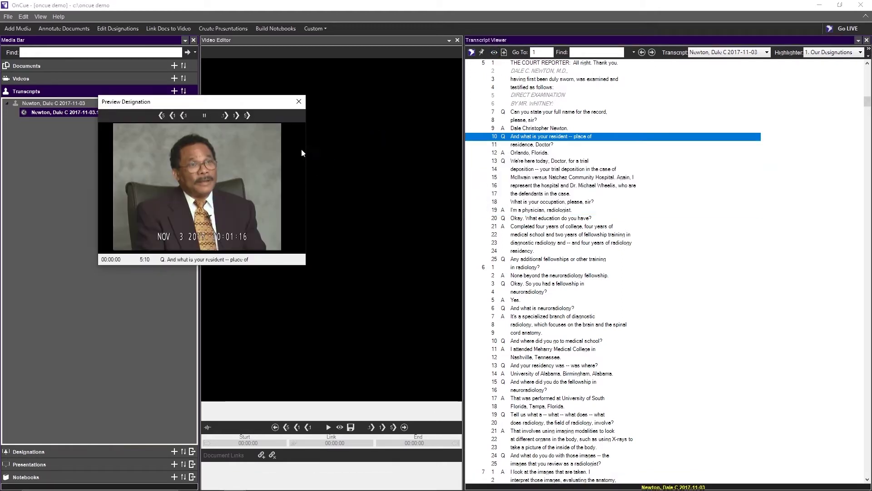
# - Close the video preview, group Notebook 1, media list and viewer in a floating window, then restore the layout
pyautogui.click(299, 101)
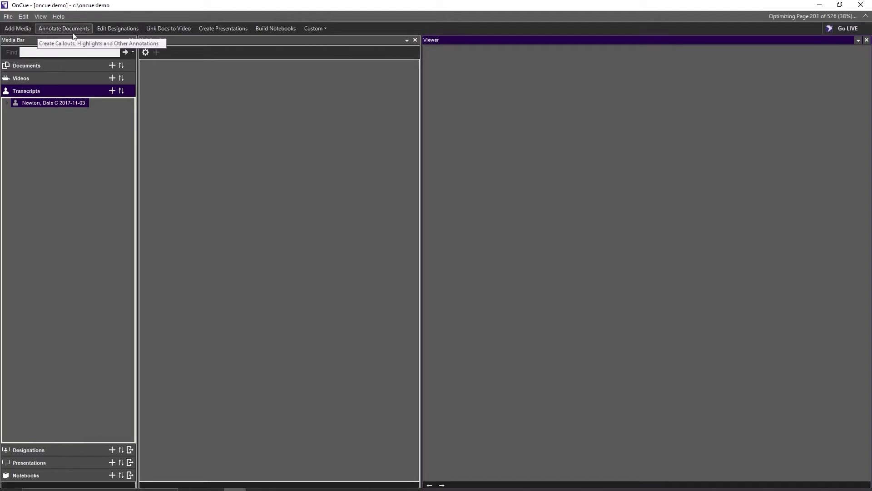
pyautogui.moveTo(225, 40); pyautogui.dragTo(493, 101)
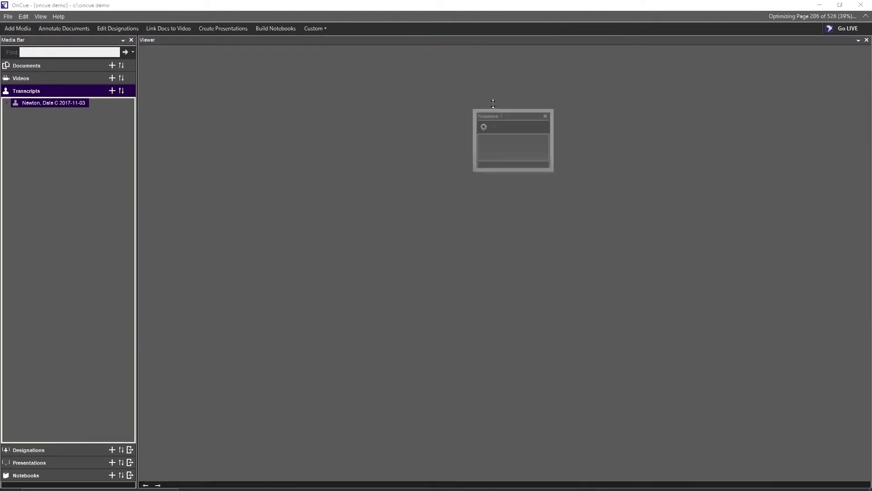
pyautogui.moveTo(105, 41); pyautogui.dragTo(508, 143)
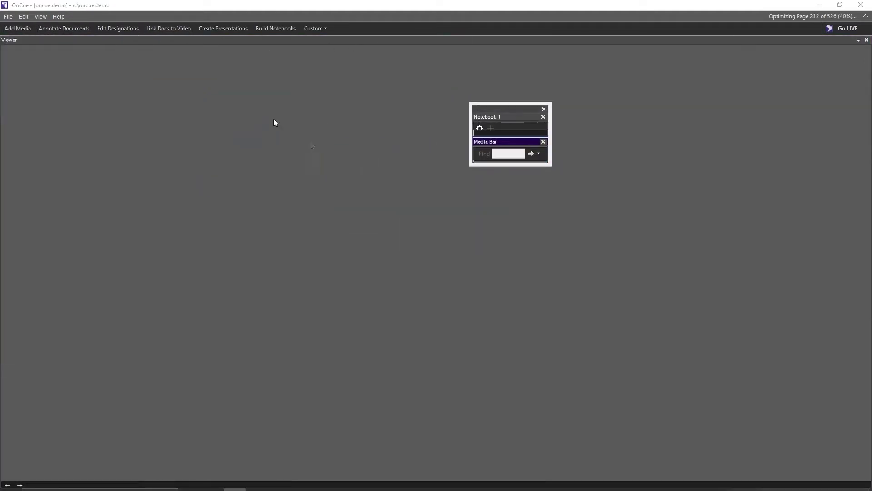
pyautogui.moveTo(278, 42); pyautogui.dragTo(505, 155)
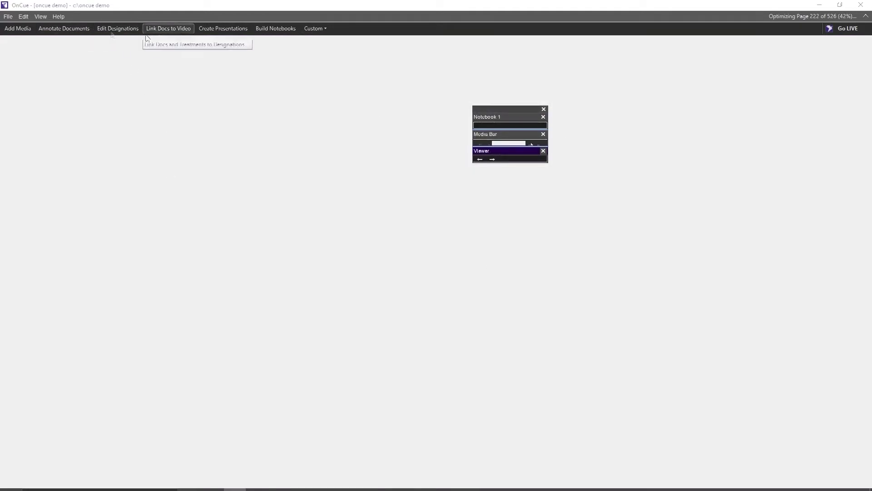
pyautogui.click(60, 28)
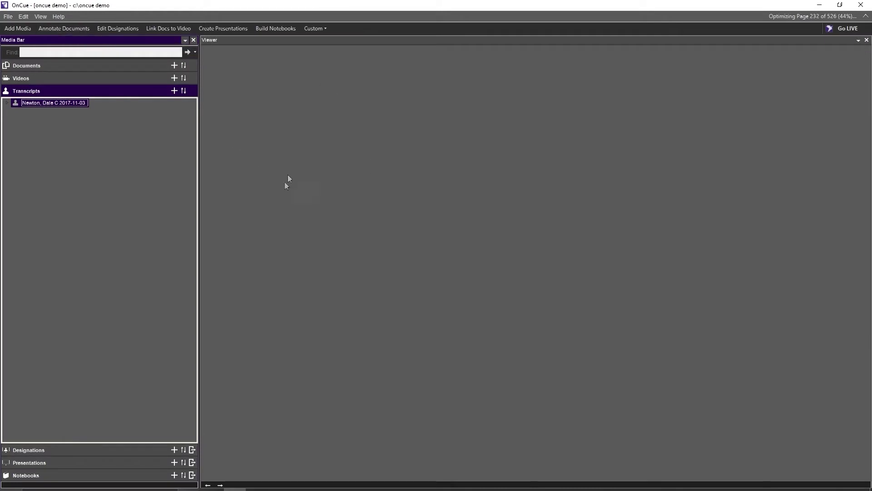
pyautogui.click(132, 30)
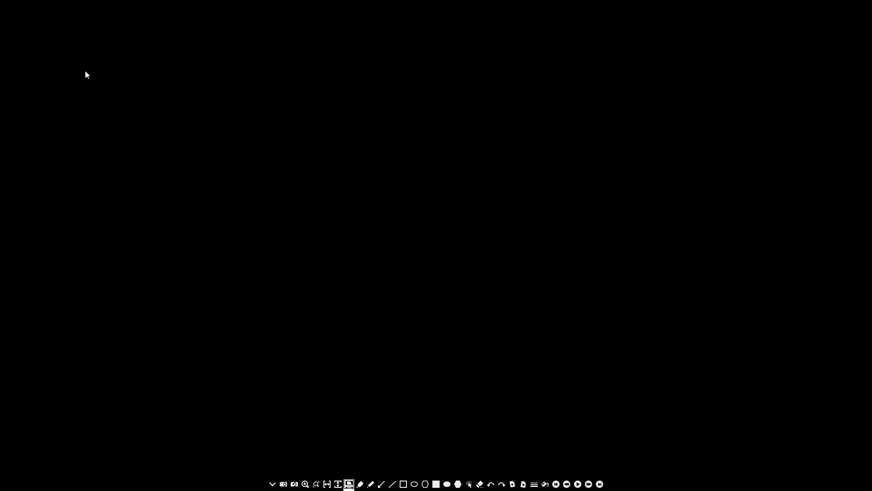
# - Exit the LIVE presentation screen with Esc, back to the editing workspace
pyautogui.press('Escape')
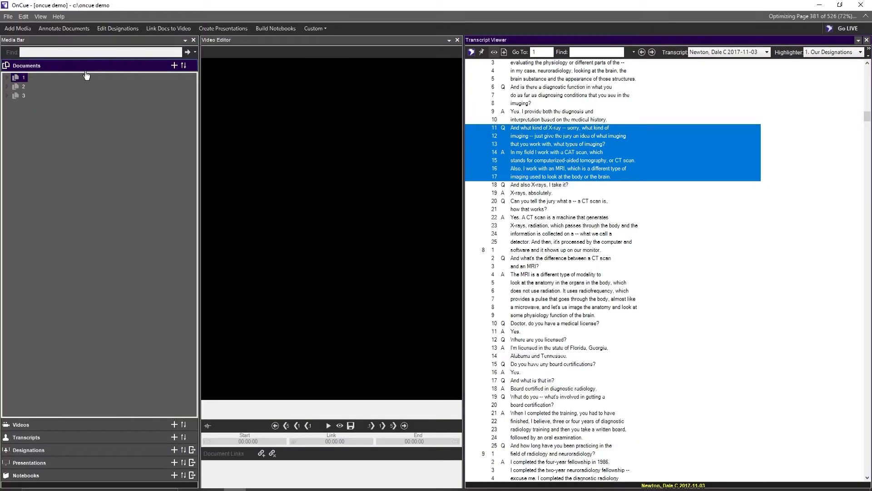
# - Expand document 1 and load page 1.1, the OnCue LIVE Hotkeys sheet, in the annotation viewer
pyautogui.click(8, 78)
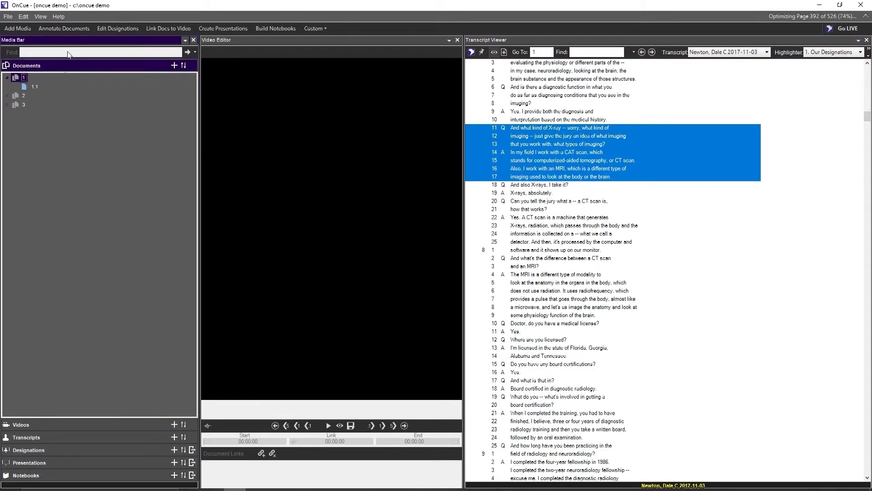
pyautogui.click(54, 29)
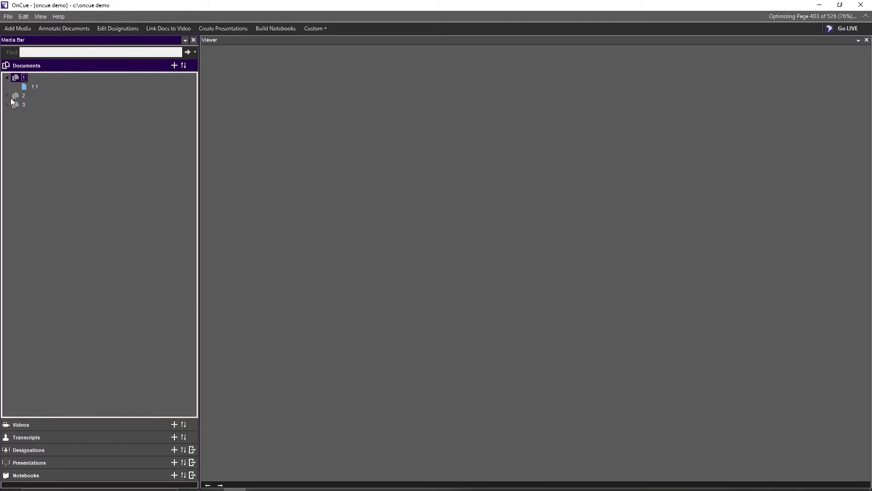
pyautogui.click(26, 85)
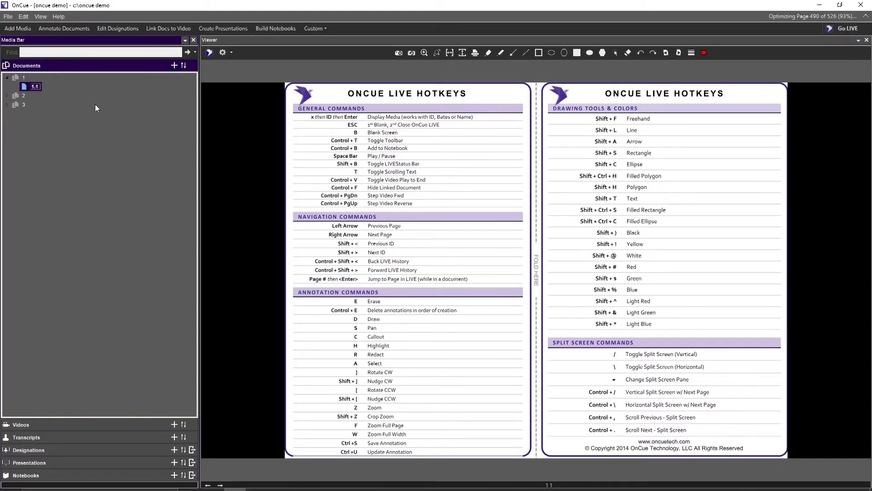
# - Show the hotkeys page live, blank and exit it, then send document 2, the Final Cut Pro X guide, live
pyautogui.press('F12')
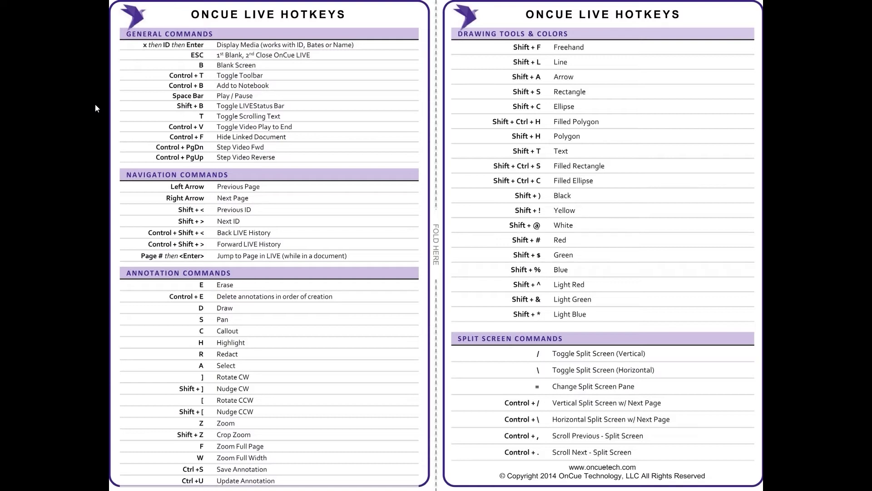
pyautogui.press('b')
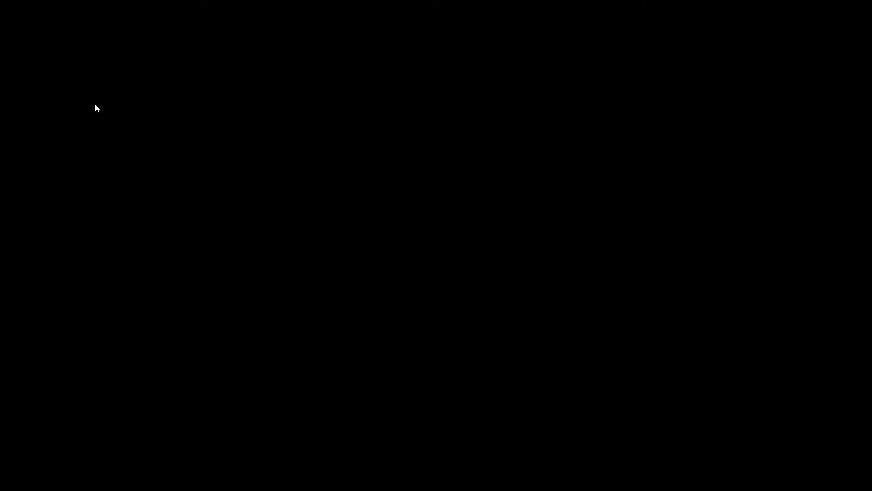
pyautogui.press('Escape')
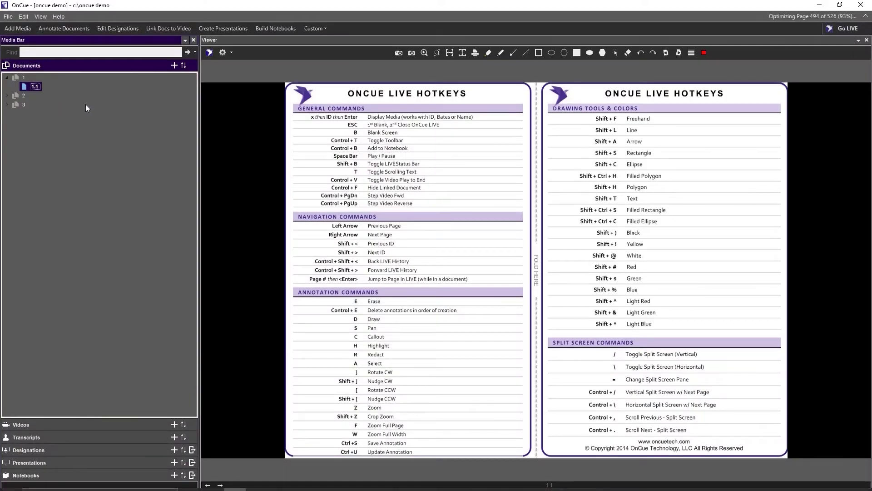
pyautogui.press('Down')
pyautogui.click(206, 54)
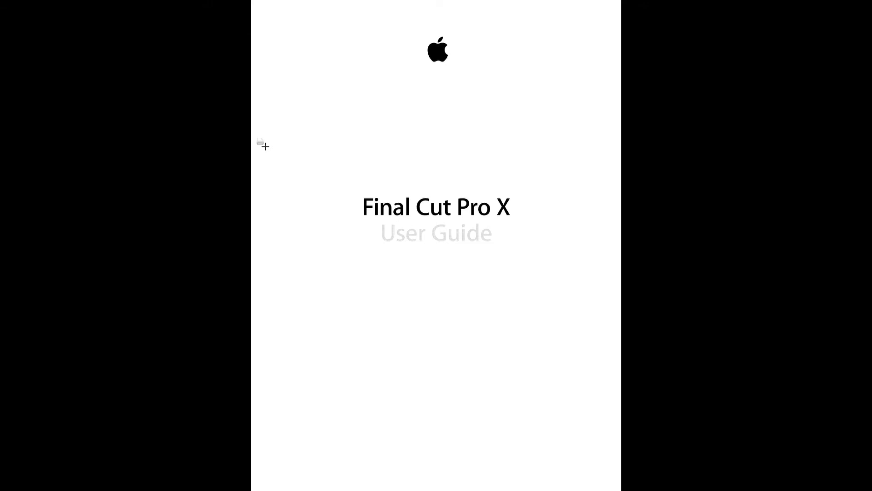
# - Page forward through the live Final Cut Pro X guide to its contents page
pyautogui.press('Right')
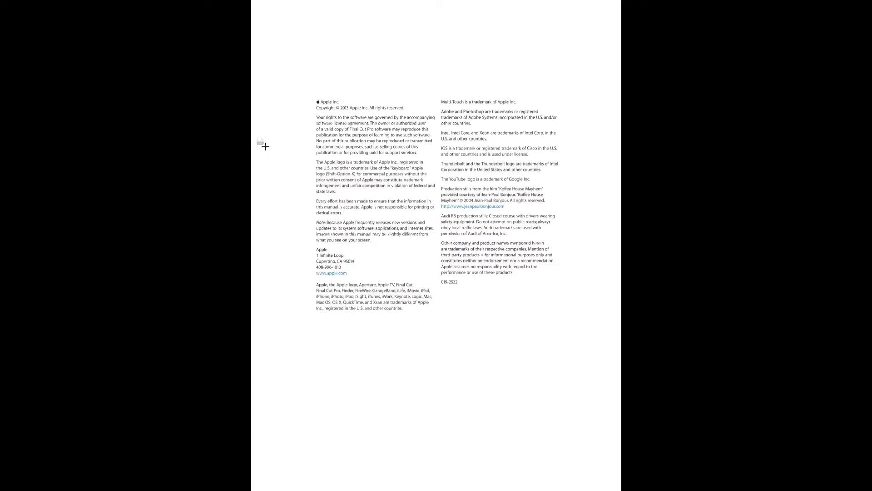
pyautogui.click(266, 146)
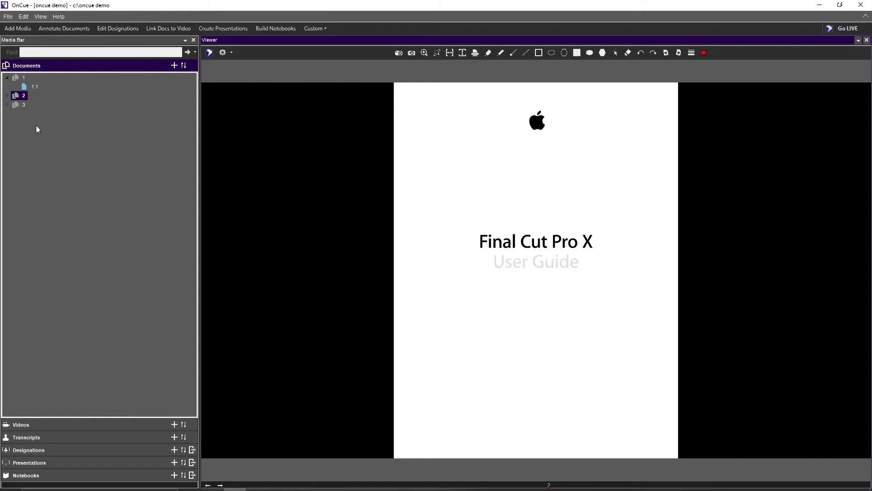
# - Highlight the Display Media row on hotkeys page 1.1 in yellow
pyautogui.click(34, 86)
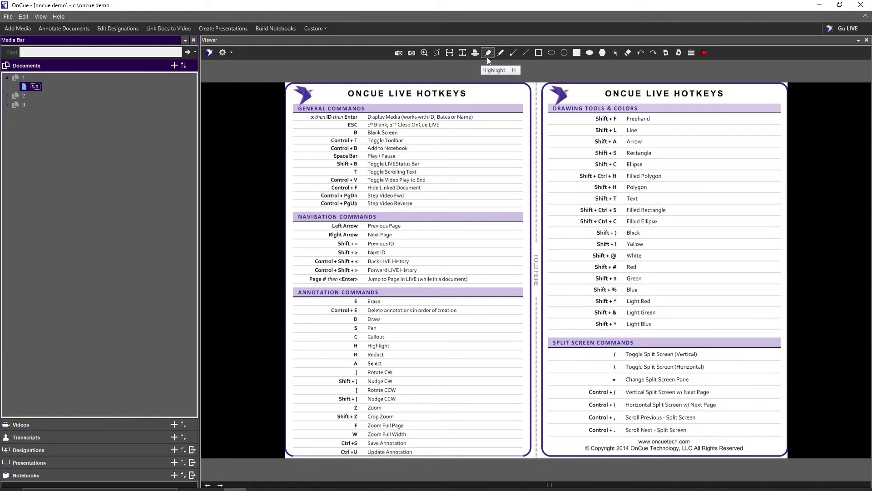
pyautogui.click(474, 121)
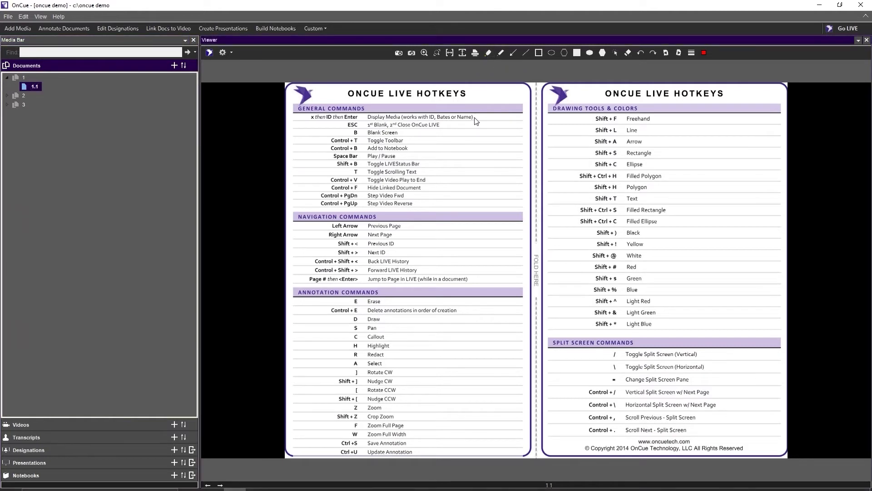
pyautogui.hotkey('shift', '1')
pyautogui.moveTo(291, 112); pyautogui.dragTo(484, 120)
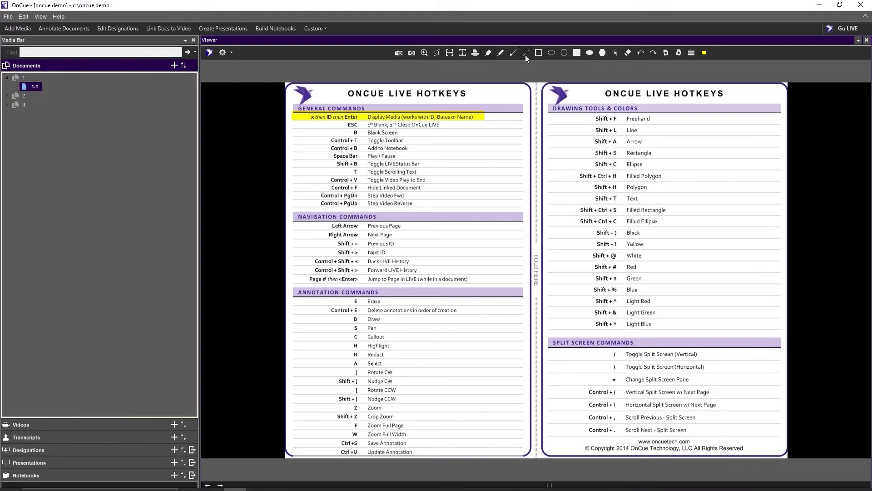
# - Underline Step Video Fwd in red, highlight General Commands, and save the page as snapshot 1.1.1
pyautogui.click(704, 53)
pyautogui.click(703, 90)
pyautogui.moveTo(402, 197); pyautogui.dragTo(410, 198)
pyautogui.click(475, 52)
pyautogui.moveTo(286, 101)
pyautogui.mouseDown()
pyautogui.moveTo(332, 149)
pyautogui.moveTo(519, 214)
pyautogui.mouseUp()
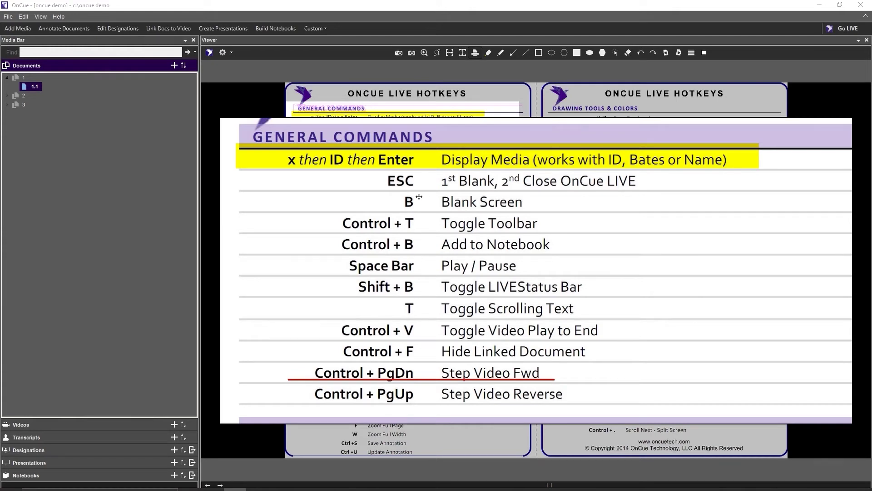
pyautogui.click(400, 52)
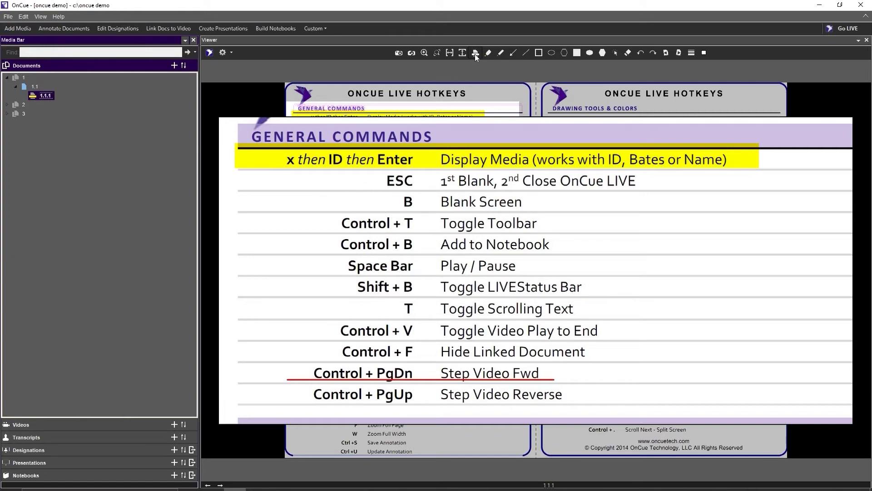
# - Add a Drawing Tools zoom callout and a red box over Freehand, saved as snapshot 1.1.2
pyautogui.moveTo(579, 94); pyautogui.dragTo(788, 117)
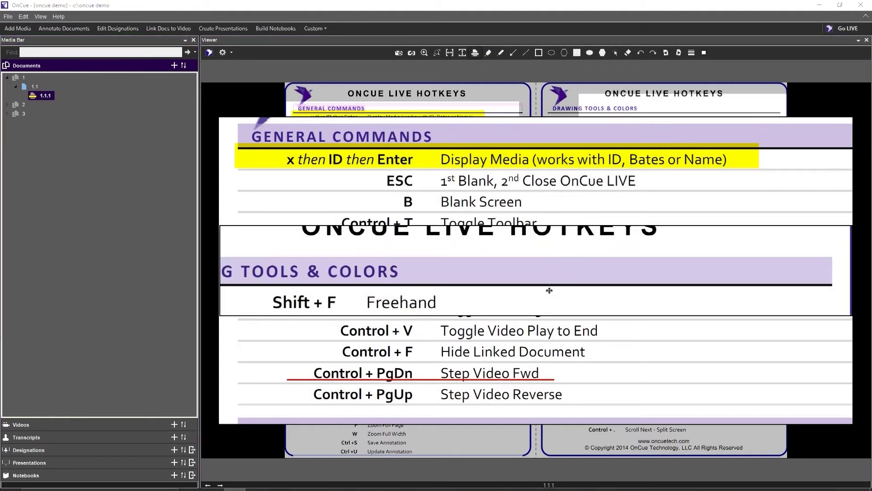
pyautogui.moveTo(561, 287); pyautogui.dragTo(561, 263)
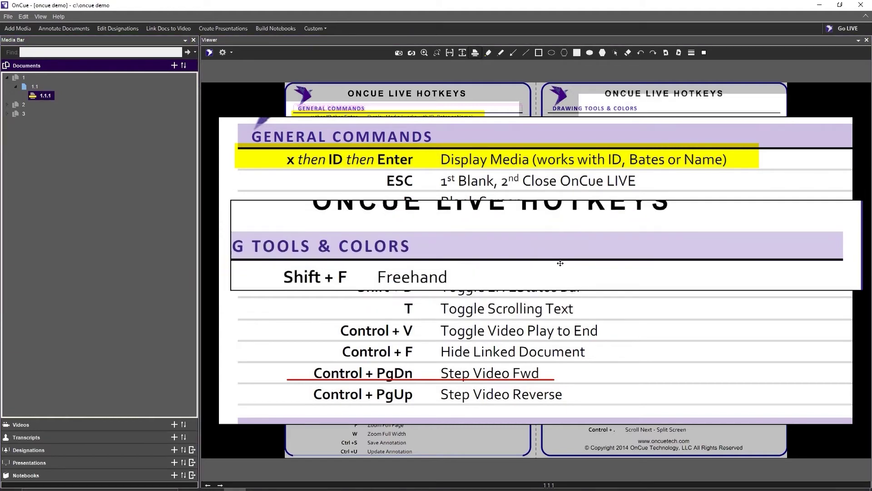
pyautogui.click(577, 53)
pyautogui.moveTo(324, 257); pyautogui.dragTo(509, 290)
pyautogui.click(399, 54)
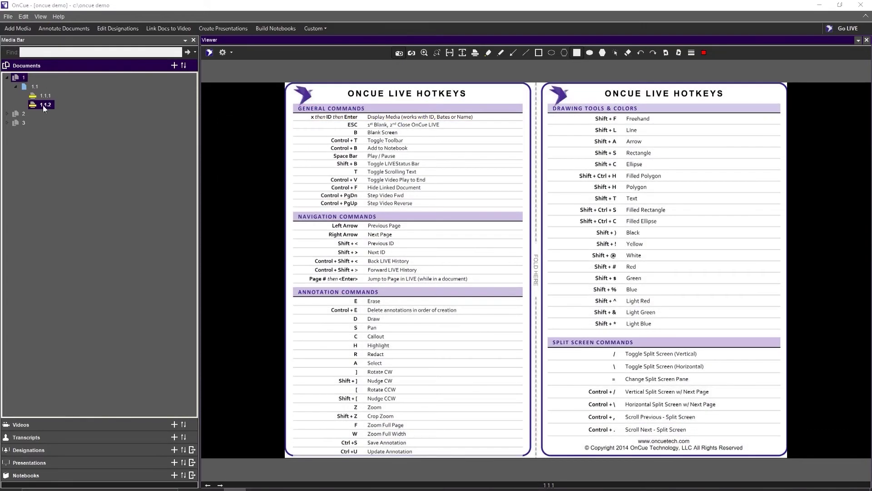
# - Review snapshots 1.1.1 and 1.1.2, then present snapshot 1.1.2 in LIVE mode
pyautogui.click(52, 94)
pyautogui.click(47, 105)
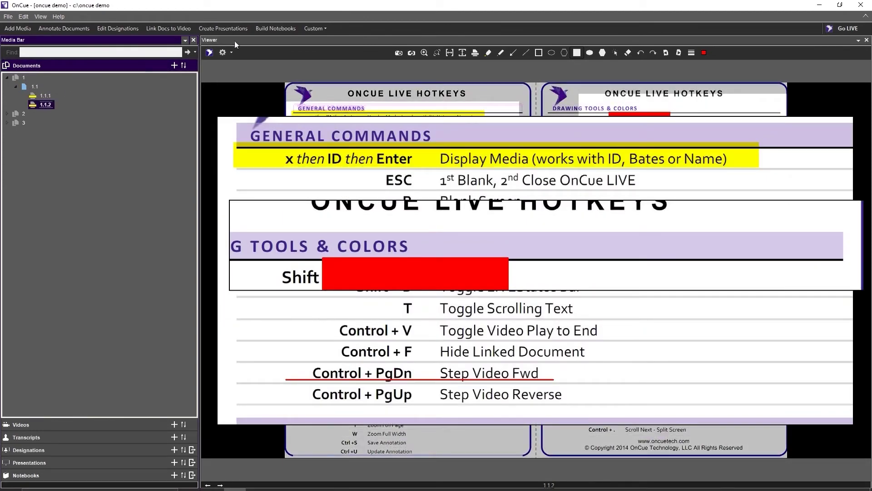
pyautogui.click(844, 29)
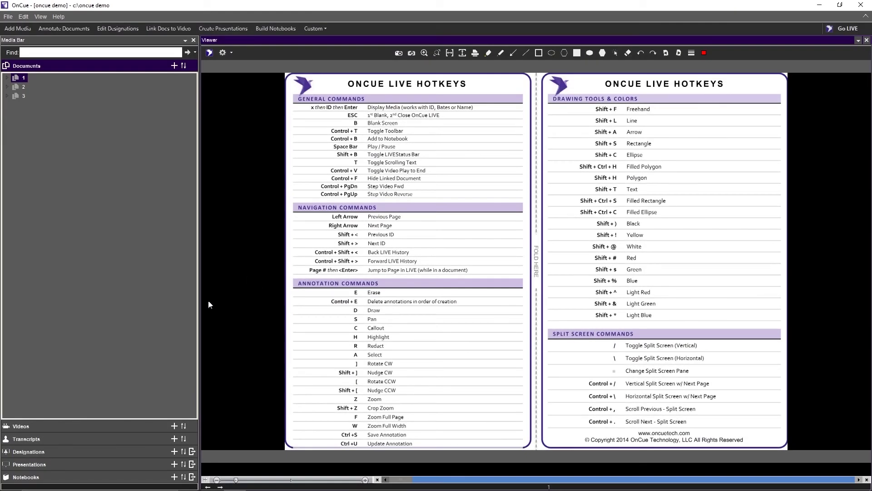
# - Open the deposition transcript for designation editing, scroll to page 1, and expand Designations
pyautogui.click(83, 438)
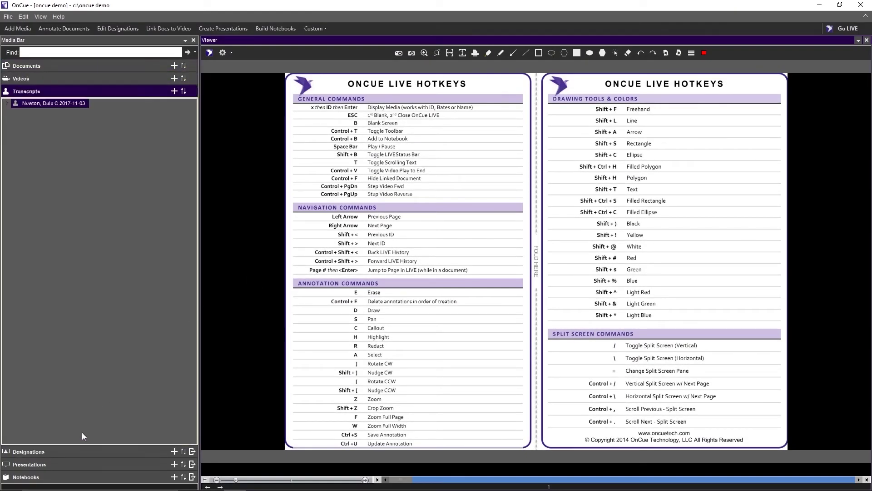
pyautogui.click(51, 103)
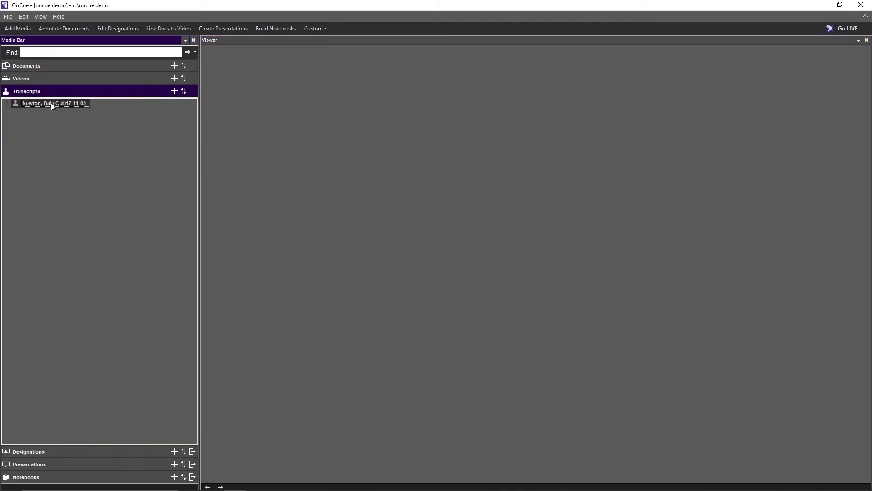
pyautogui.click(115, 29)
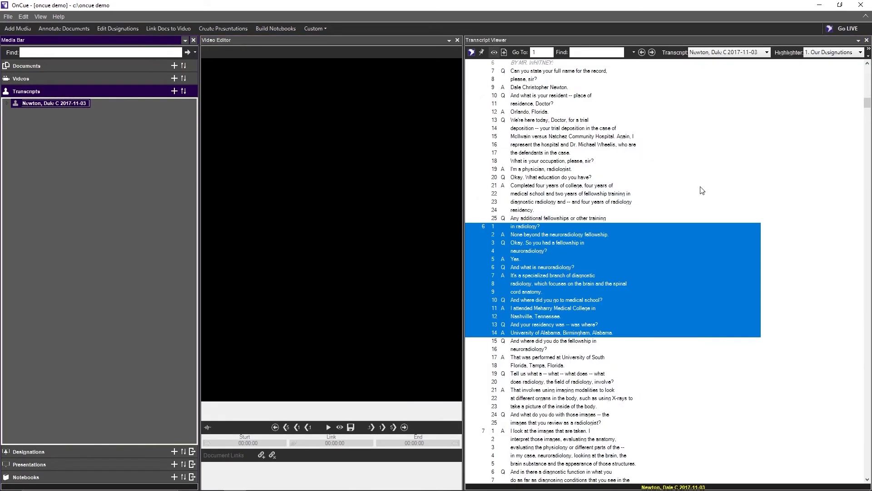
pyautogui.scroll(20, 704, 135)
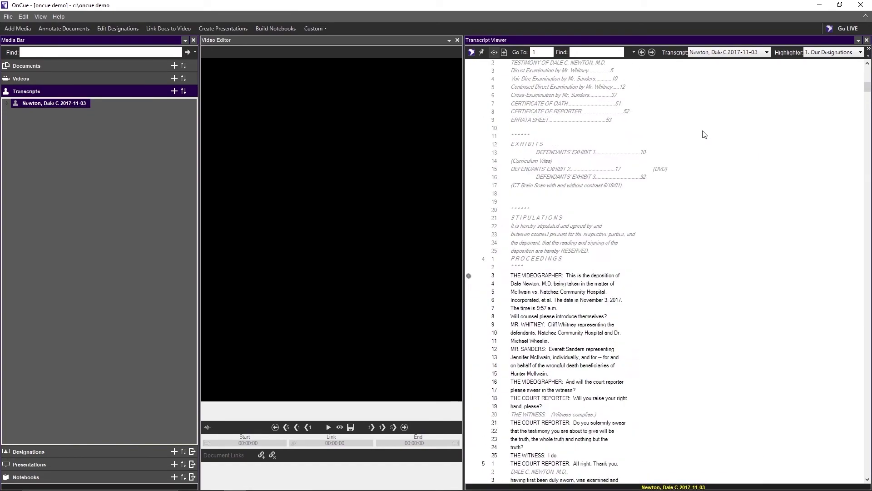
pyautogui.scroll(11, 704, 135)
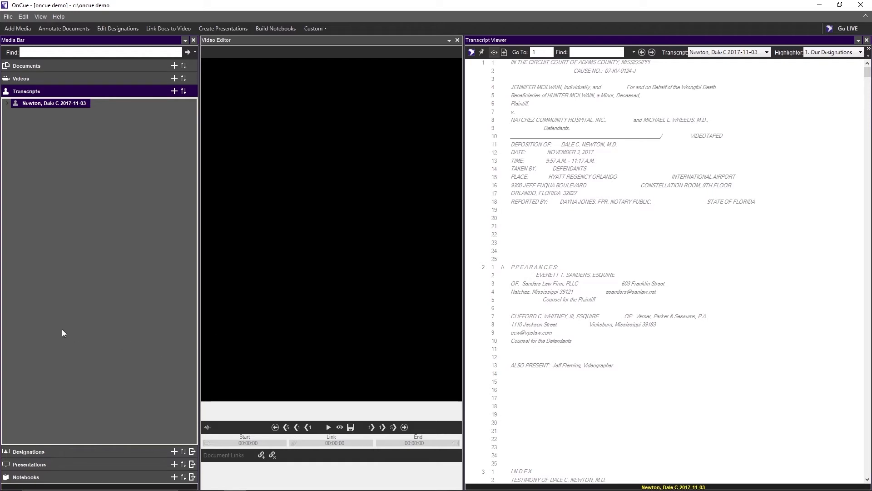
pyautogui.click(72, 452)
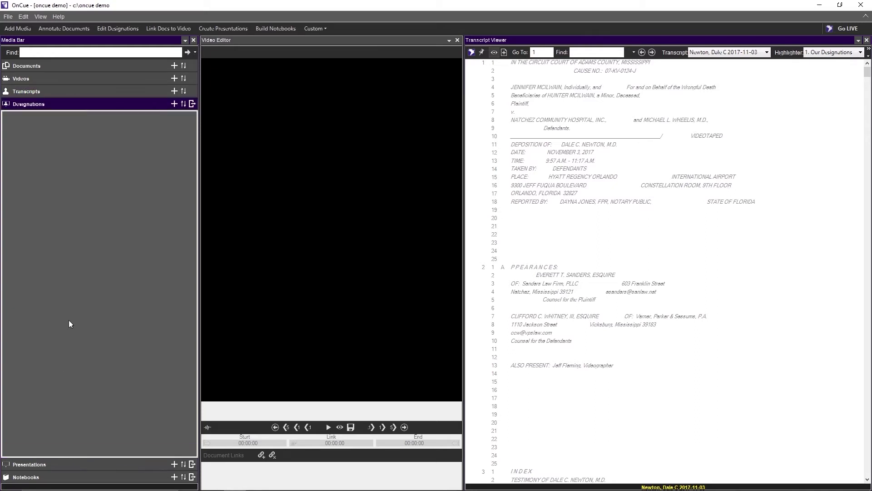
# - Create a new designation list and name it V1, Newton Affirmatives
pyautogui.click(192, 104)
pyautogui.click(220, 113)
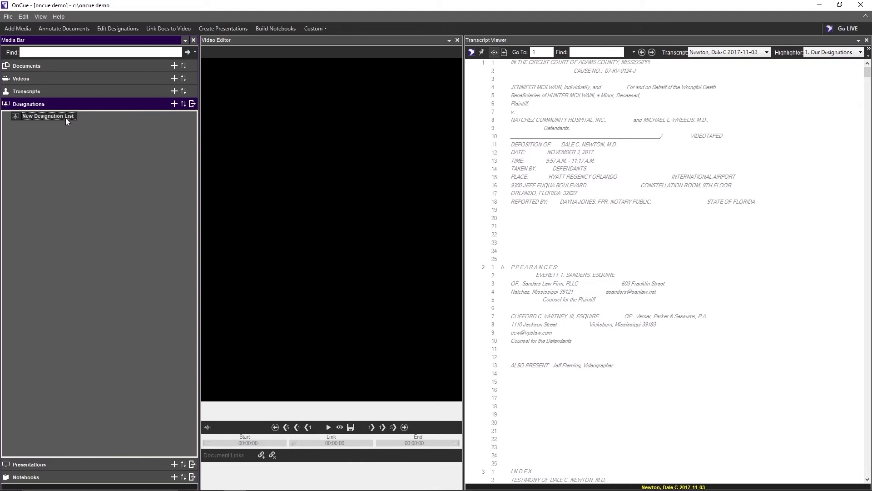
pyautogui.click(65, 118)
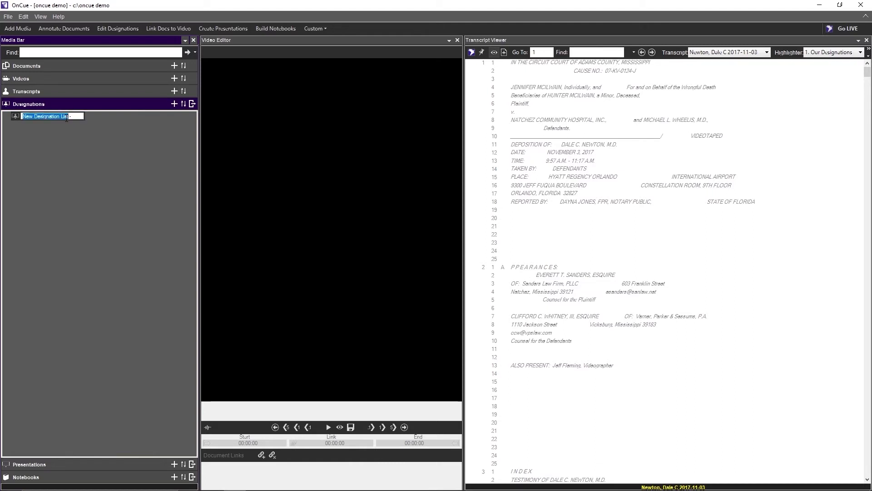
pyautogui.write('V1')
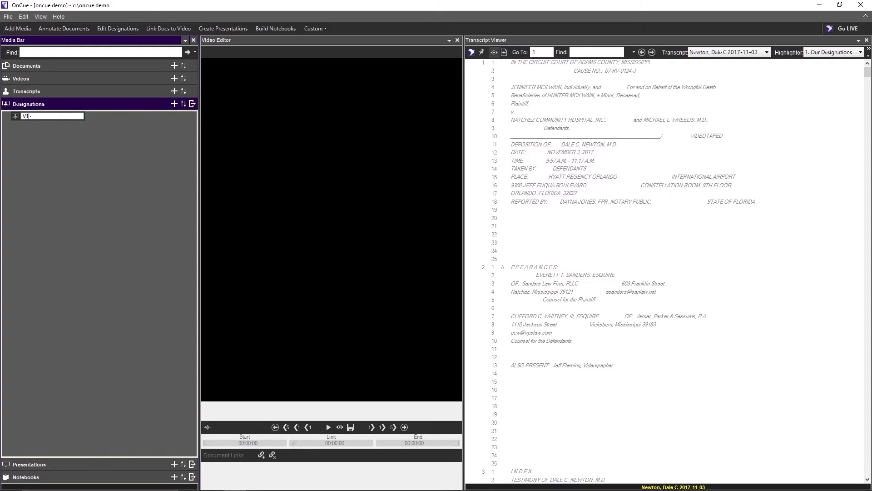
pyautogui.click(101, 114)
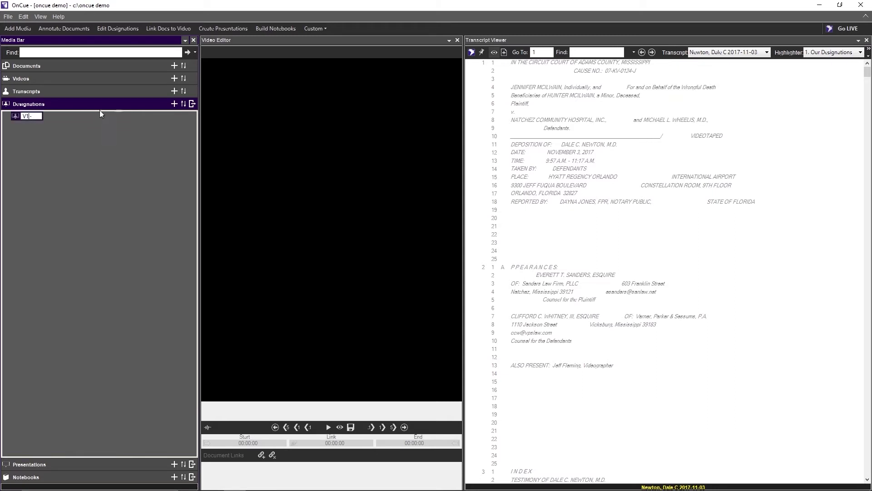
pyautogui.click(40, 117)
pyautogui.hotkey('ctrl', 'a')
pyautogui.write('Newton')
pyautogui.write(' Affirmative')
pyautogui.write('s')
pyautogui.press('Return')
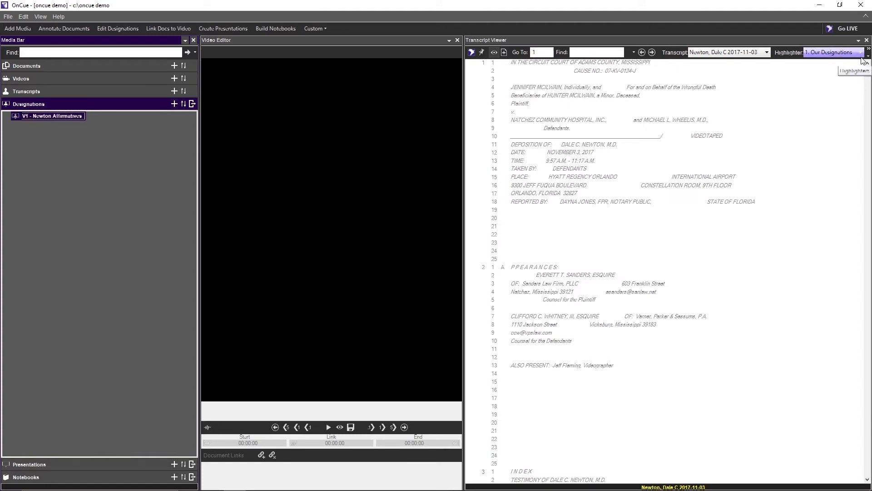
pyautogui.moveTo(868, 75); pyautogui.dragTo(868, 105)
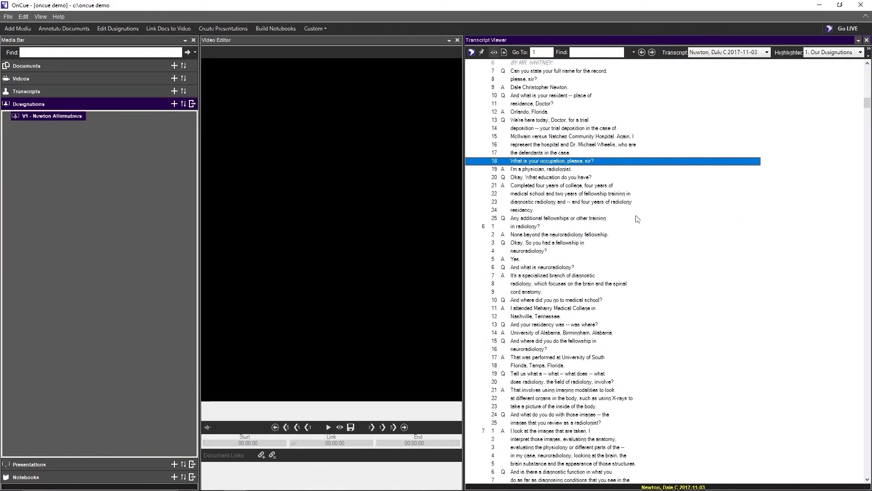
# - Add transcript lines 5:25–6:5 as designation V1.1
pyautogui.click(577, 219)
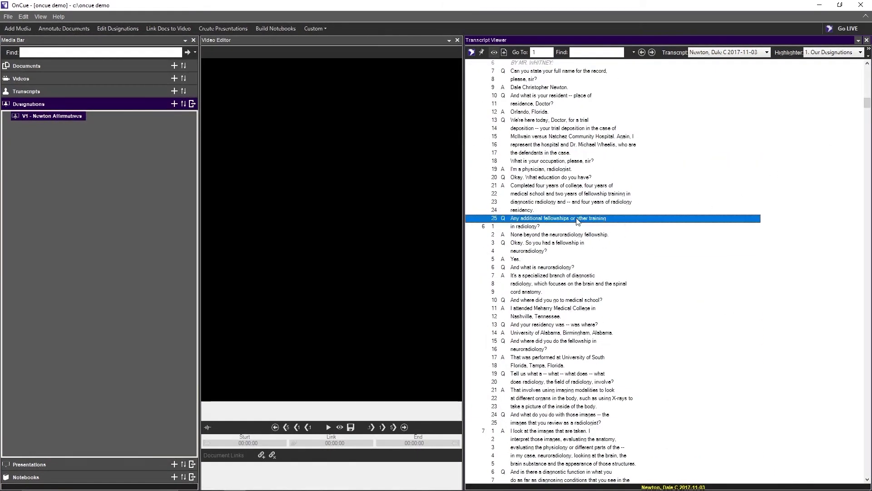
pyautogui.moveTo(554, 221); pyautogui.dragTo(559, 258)
pyautogui.rightClick(554, 234)
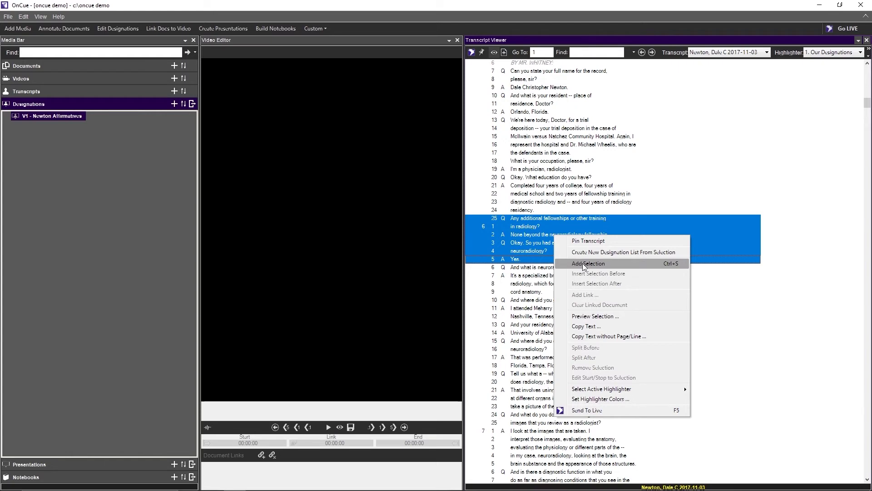
pyautogui.click(585, 268)
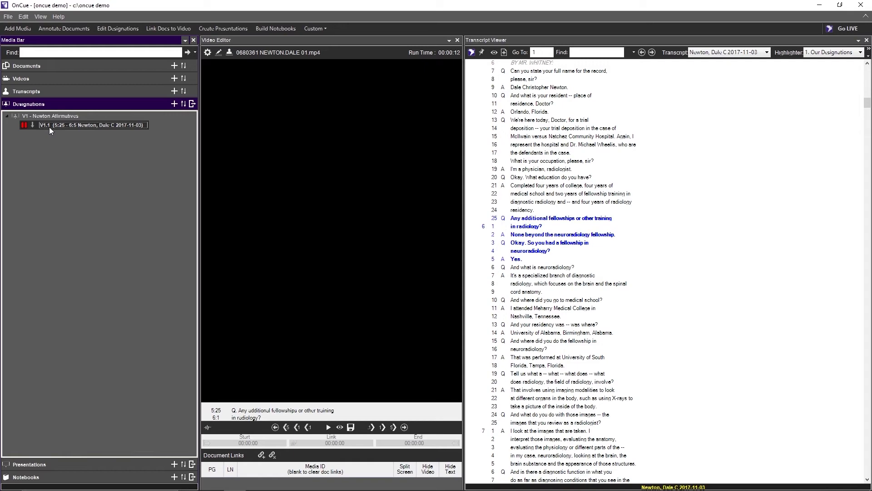
# - Add transcript lines 6:15–7:5 as designation V1.2
pyautogui.click(70, 128)
pyautogui.scroll(-3, 540, 287)
pyautogui.scroll(-1, 540, 286)
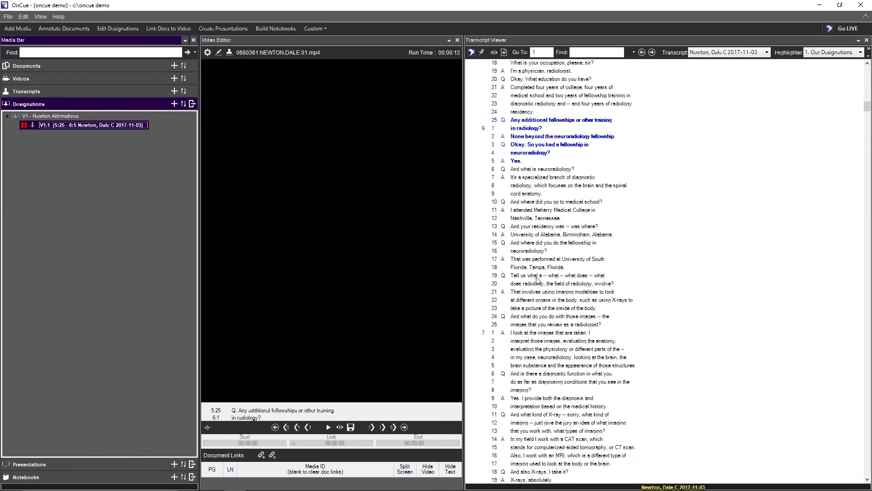
pyautogui.click(535, 243)
pyautogui.moveTo(535, 249); pyautogui.dragTo(569, 368)
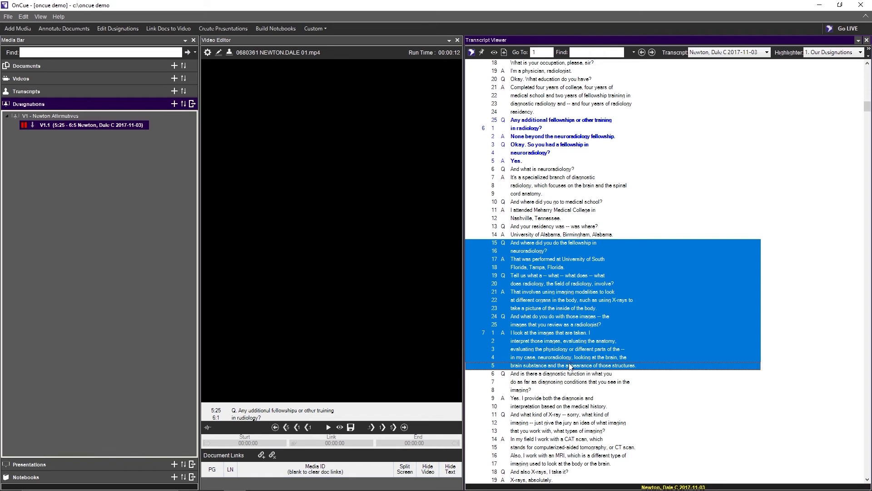
pyautogui.rightClick(582, 333)
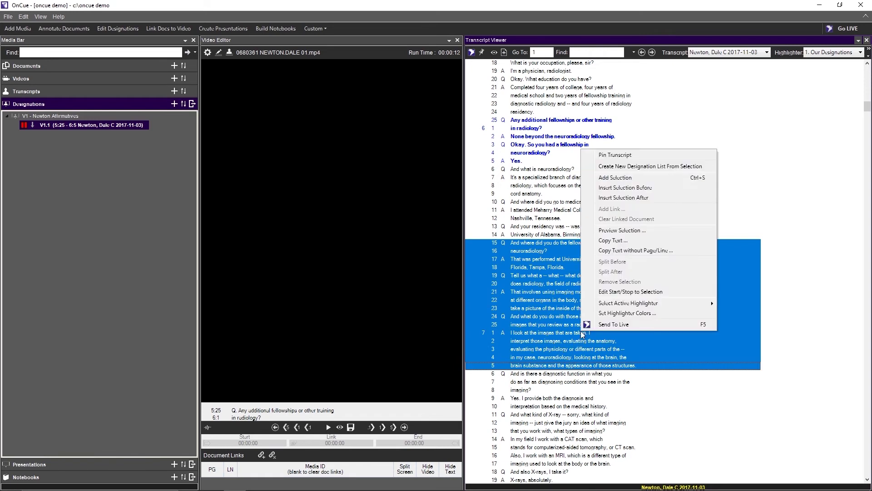
pyautogui.click(620, 178)
pyautogui.scroll(-20, 601, 245)
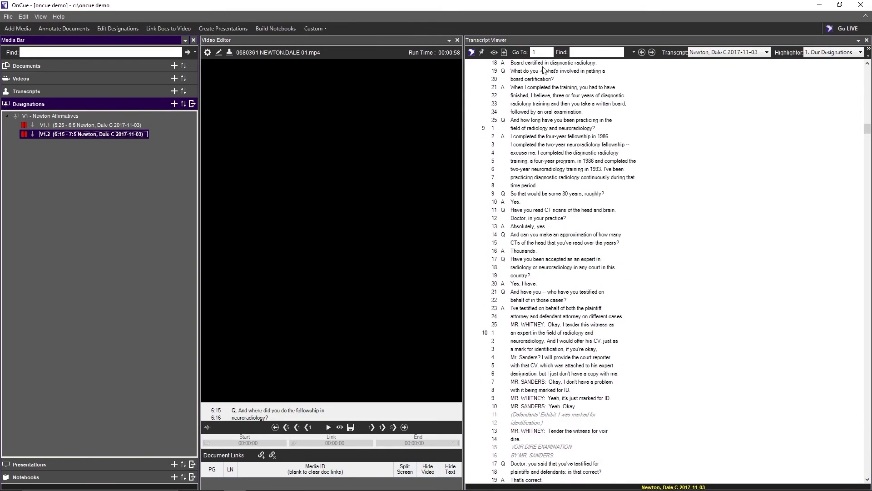
# - Jump to transcript page 30 and add lines 30:7–30:13 as designation V1.3
pyautogui.click(538, 52)
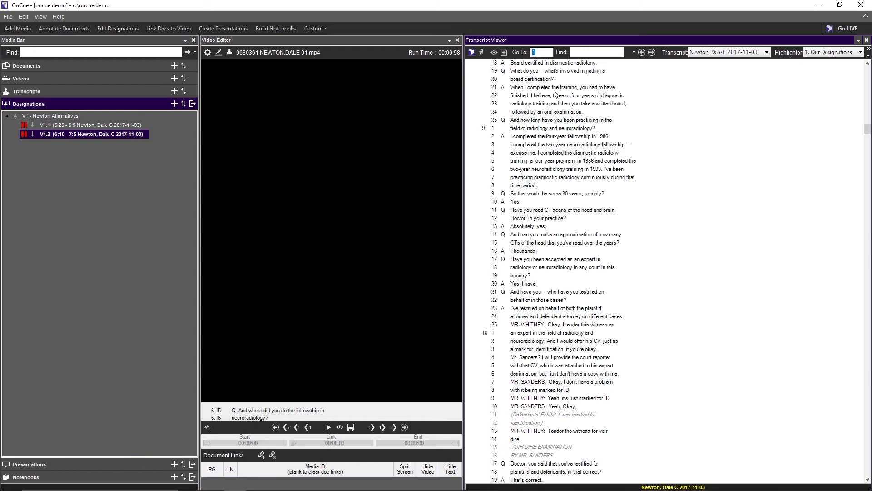
pyautogui.write('30')
pyautogui.press('Return')
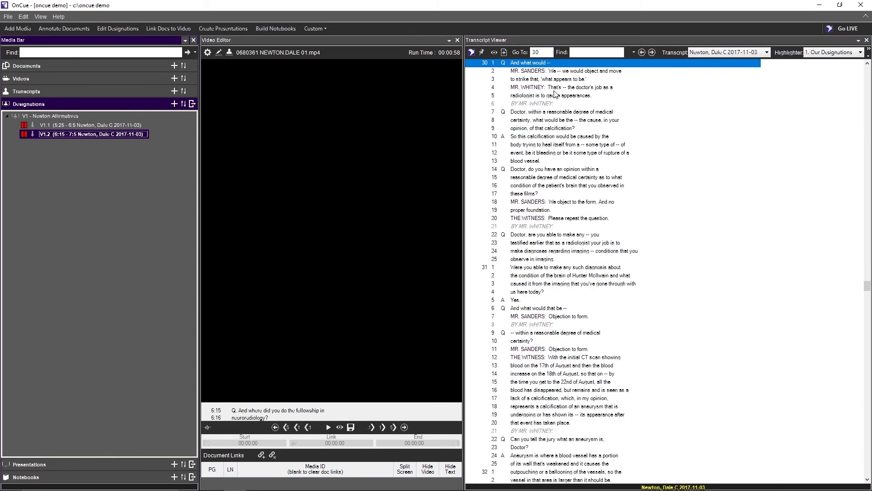
pyautogui.moveTo(544, 114); pyautogui.dragTo(543, 164)
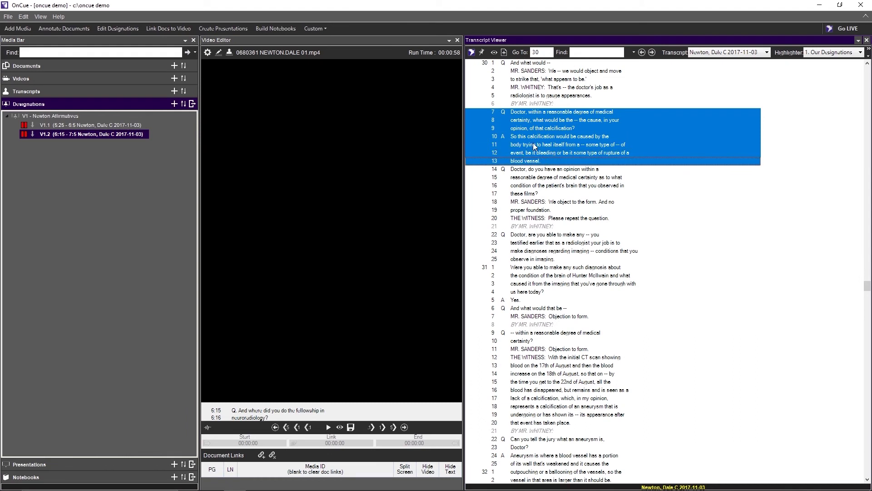
pyautogui.press('Return')
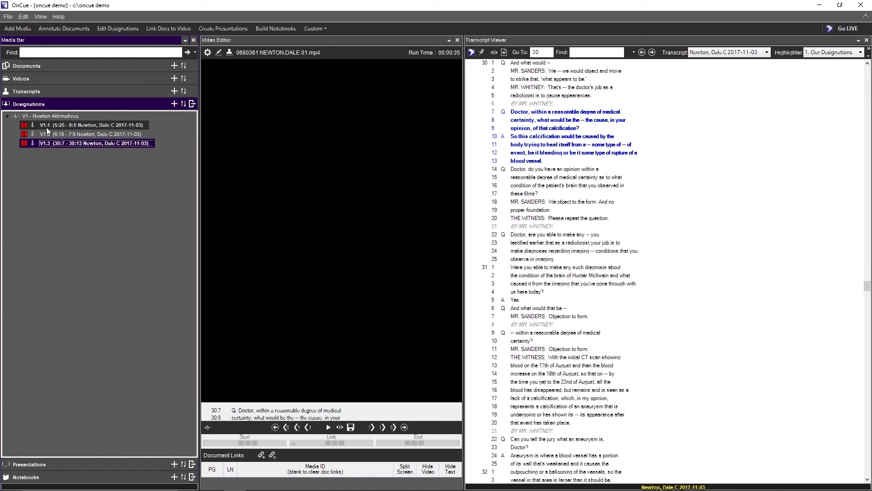
# - Load clip V1.1 into the video editor and mark its start at 00:01:44.67
pyautogui.click(66, 124)
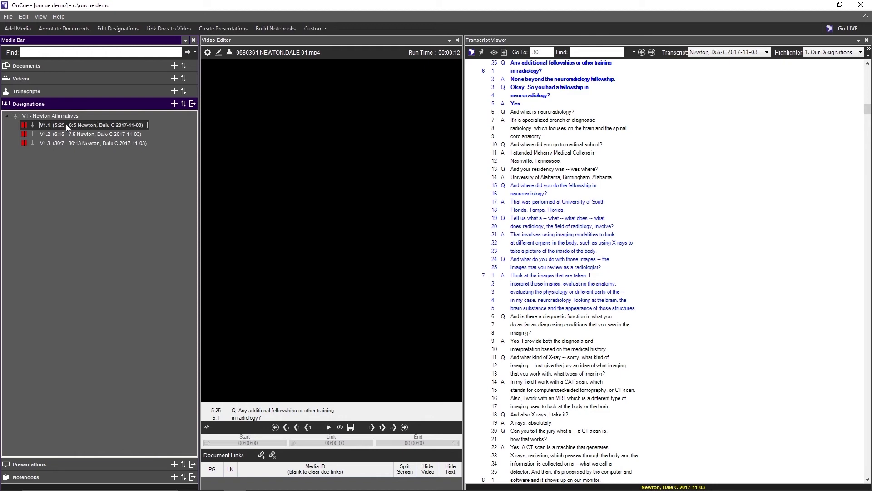
pyautogui.doubleClick(73, 126)
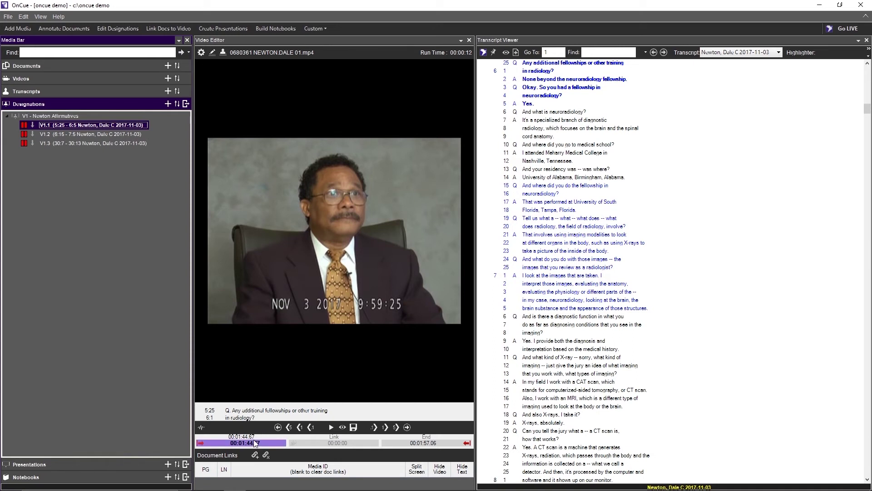
pyautogui.click(203, 444)
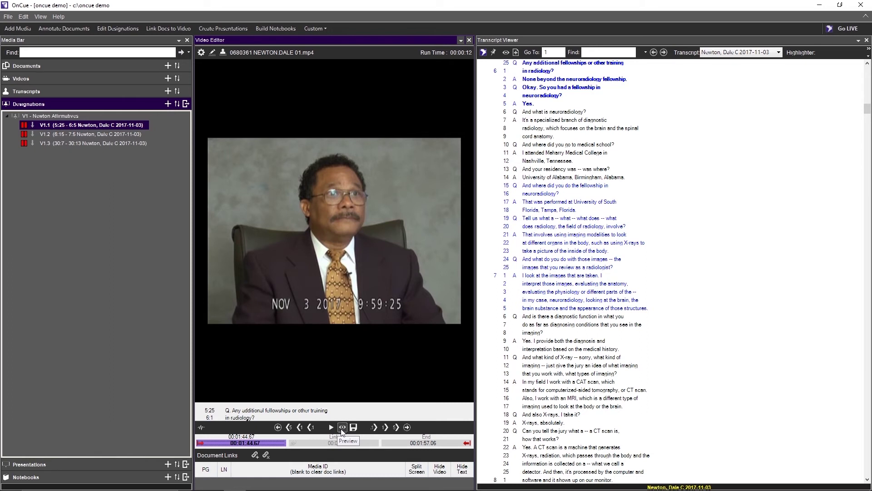
# - Preview V1.1 from its new 00:01:44.67 start and save the change
pyautogui.click(341, 428)
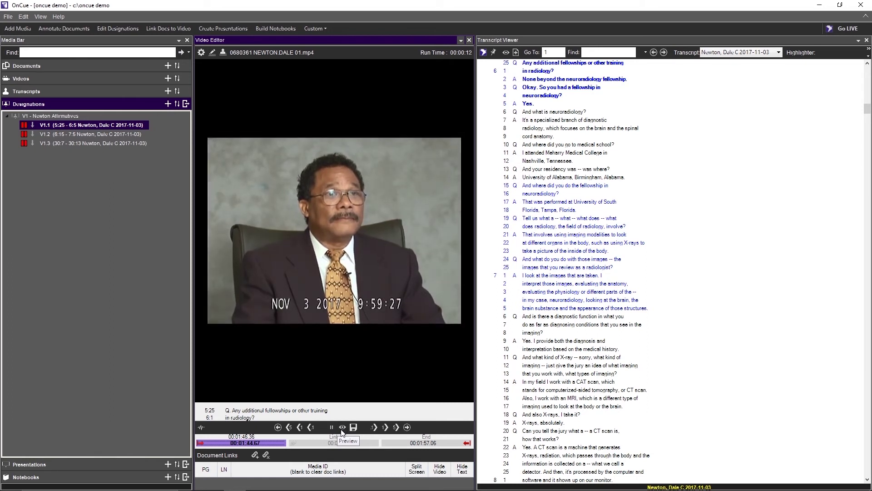
pyautogui.click(342, 428)
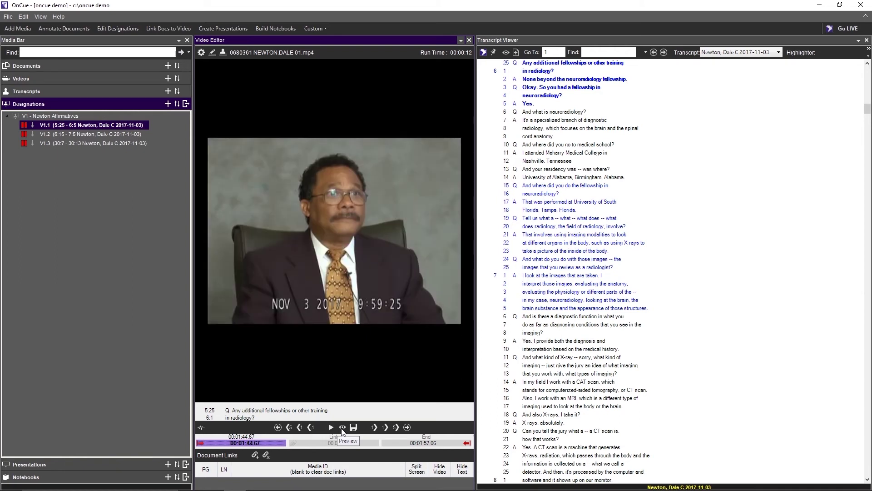
pyautogui.click(353, 427)
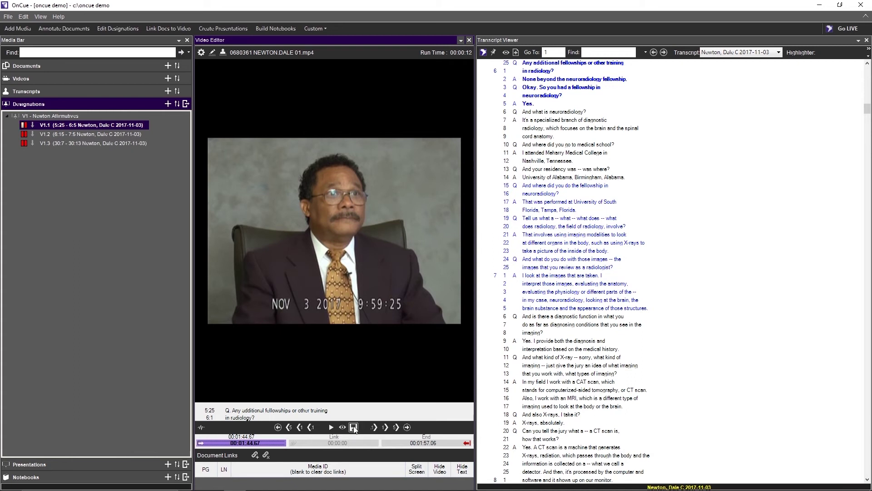
# - Reselect V1.1 and jump to its end point at 00:01:57.06
pyautogui.click(24, 128)
pyautogui.moveTo(499, 489)
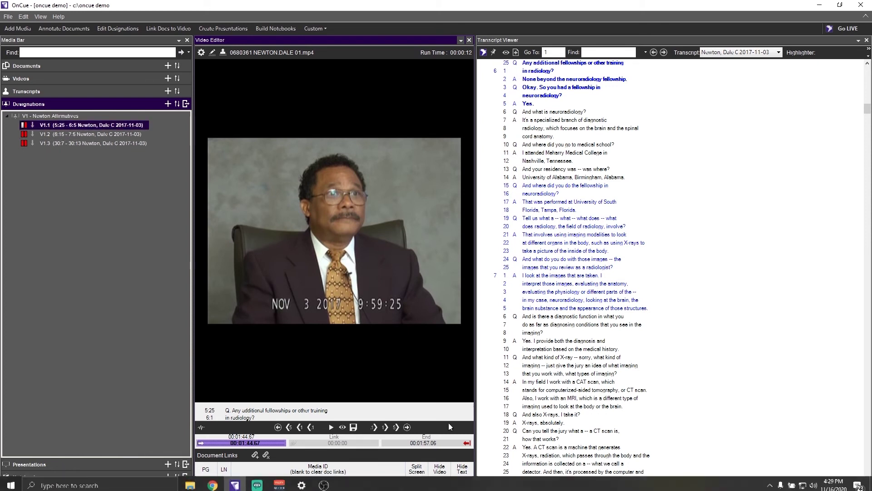
pyautogui.click(467, 444)
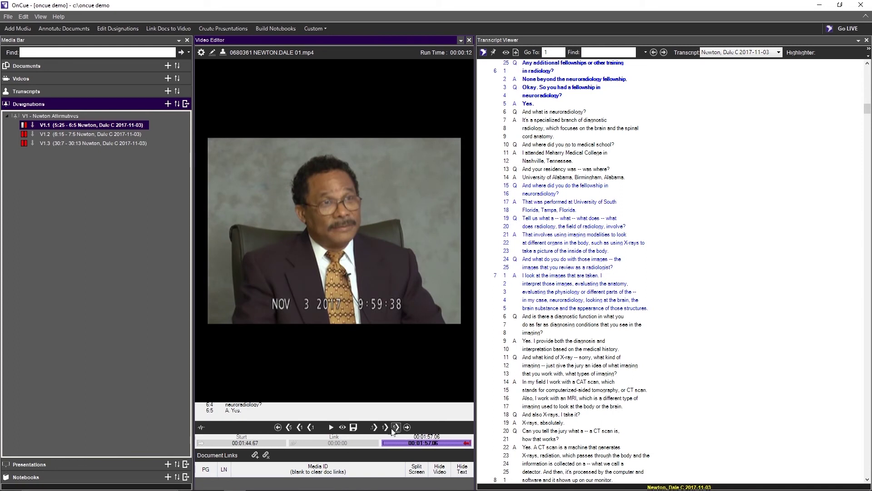
# - Step V1.1's end back two frames to 00:01:56.81 and preview the trimmed ending
pyautogui.click(343, 428)
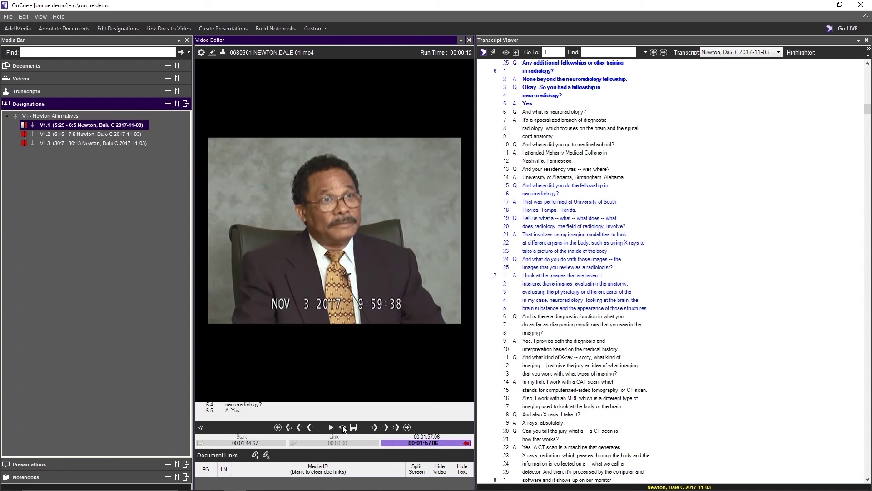
pyautogui.click(311, 428)
pyautogui.click(311, 428)
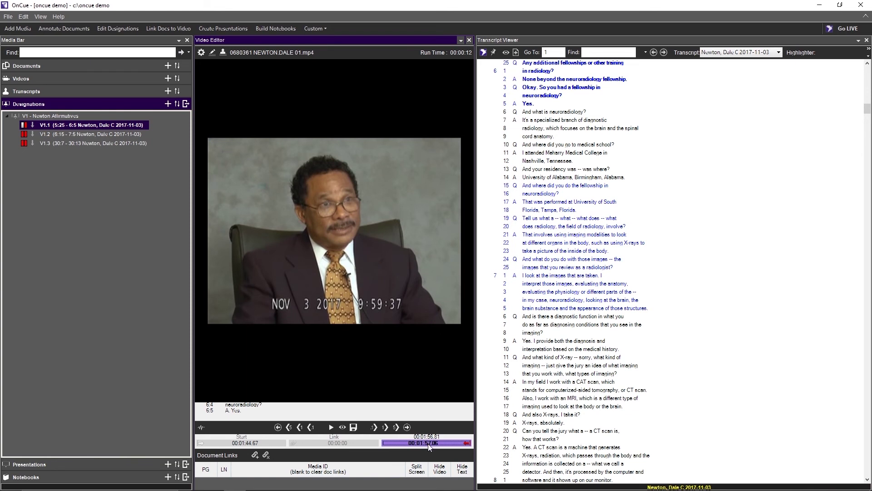
pyautogui.click(344, 427)
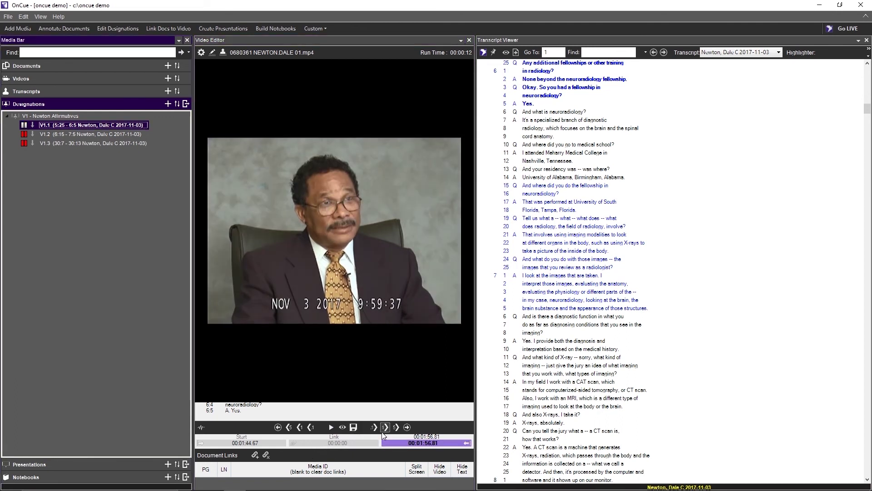
pyautogui.click(343, 427)
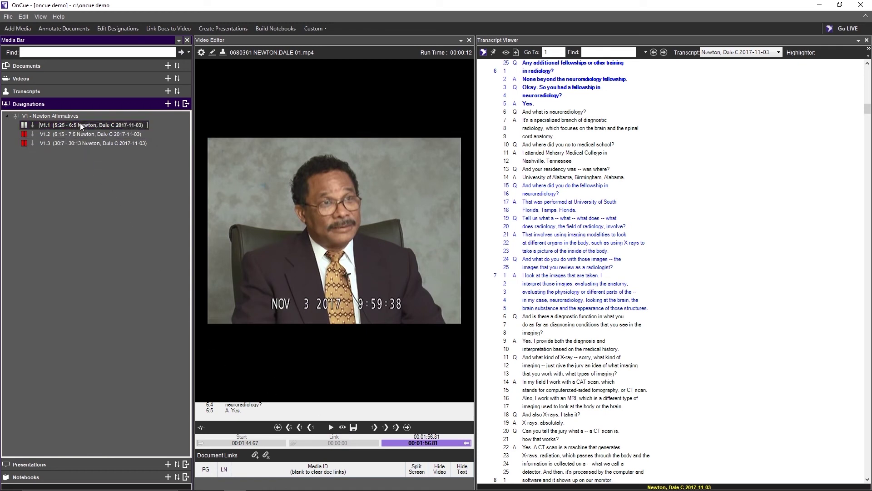
pyautogui.click(67, 116)
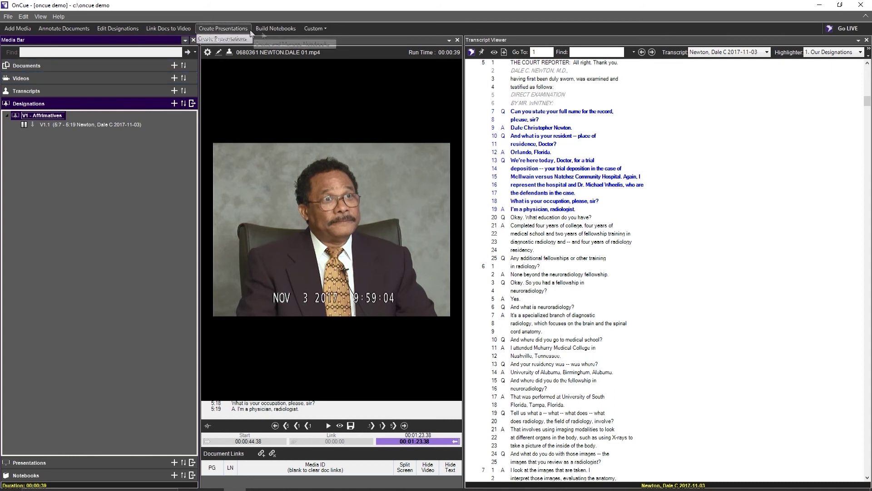
# - In Build Notebooks, add a notebook named for the first witness and list Documents
pyautogui.click(266, 30)
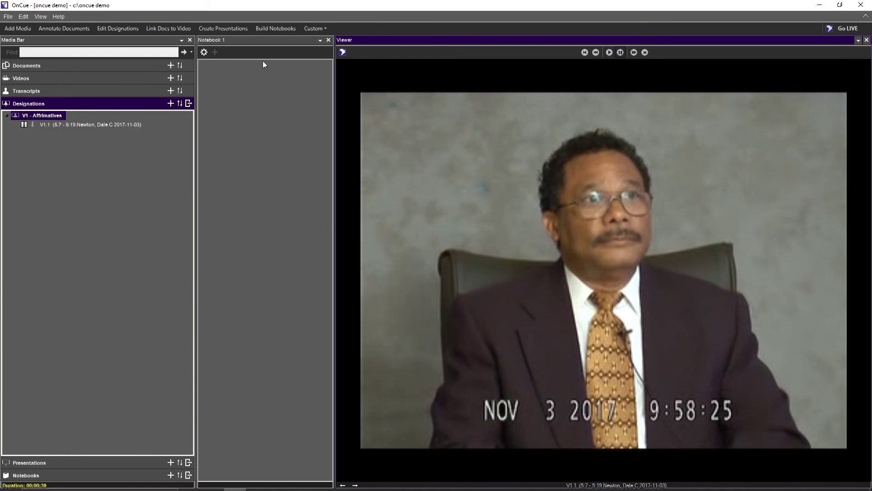
pyautogui.click(216, 52)
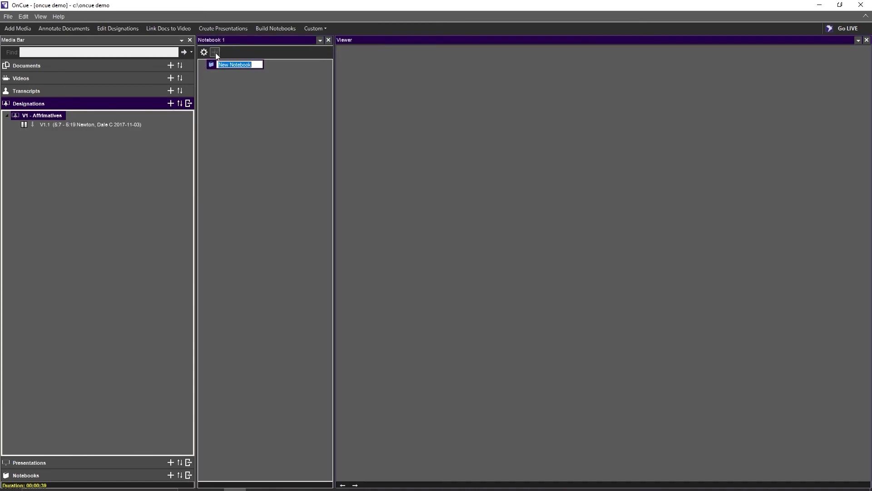
pyautogui.write('Mr. Smith')
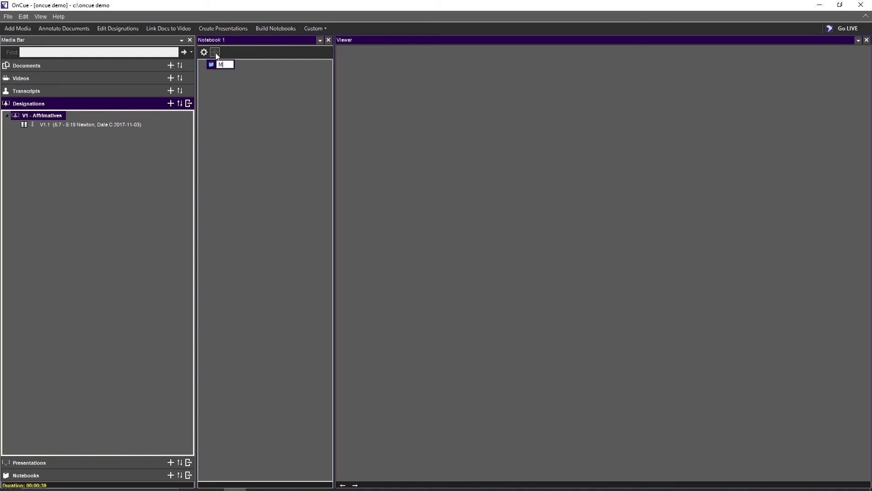
pyautogui.press('Return')
pyautogui.click(31, 67)
pyautogui.click(21, 87)
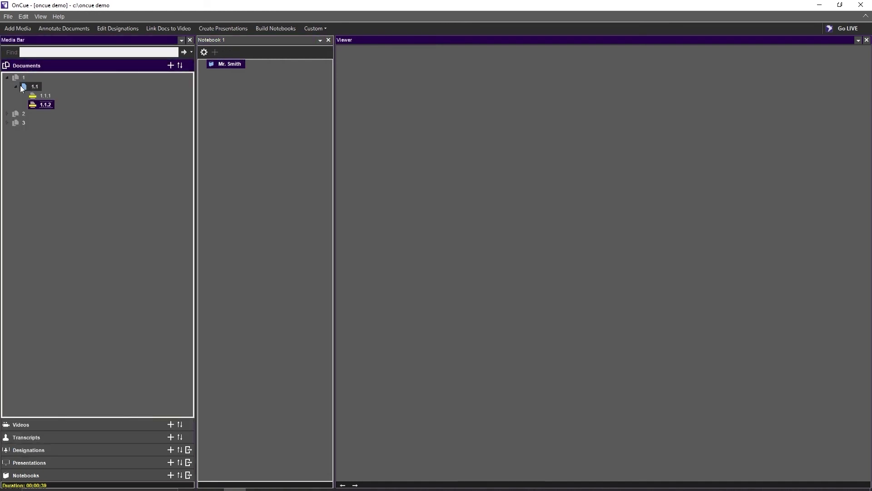
# - Put snapshot 1.1.1 in the notebook, removing the stray document 1.1
pyautogui.moveTo(23, 86); pyautogui.dragTo(216, 65)
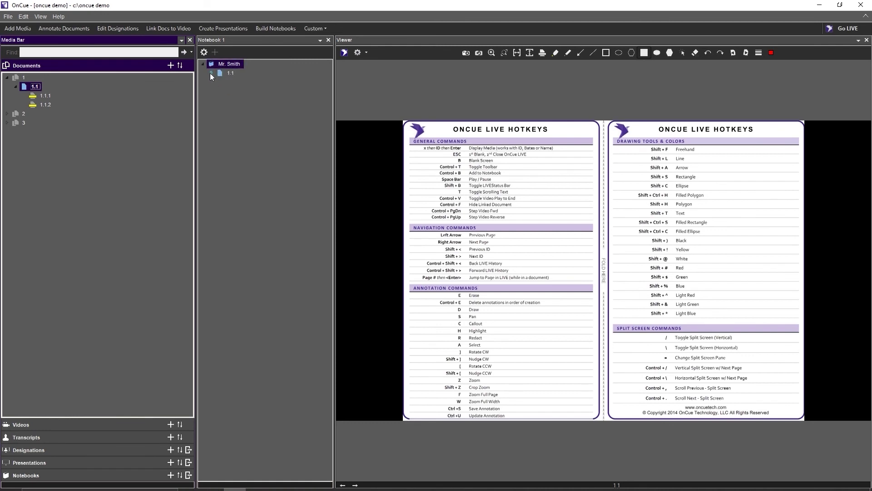
pyautogui.click(211, 73)
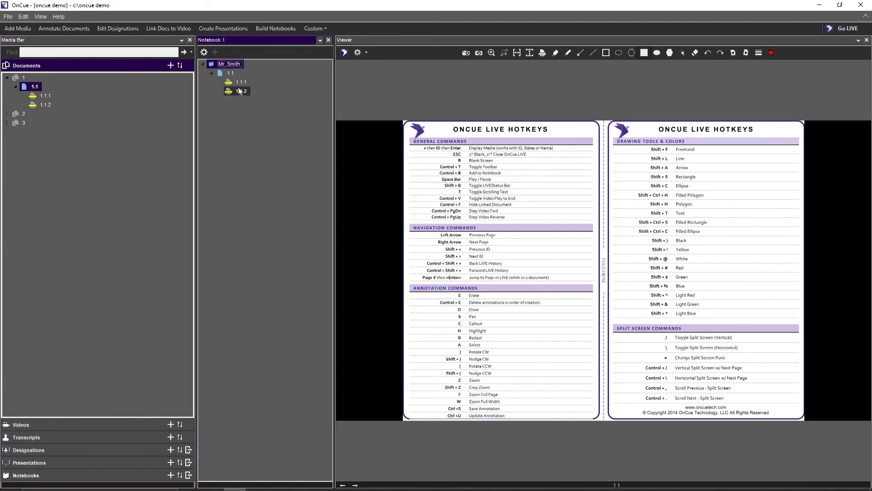
pyautogui.rightClick(218, 72)
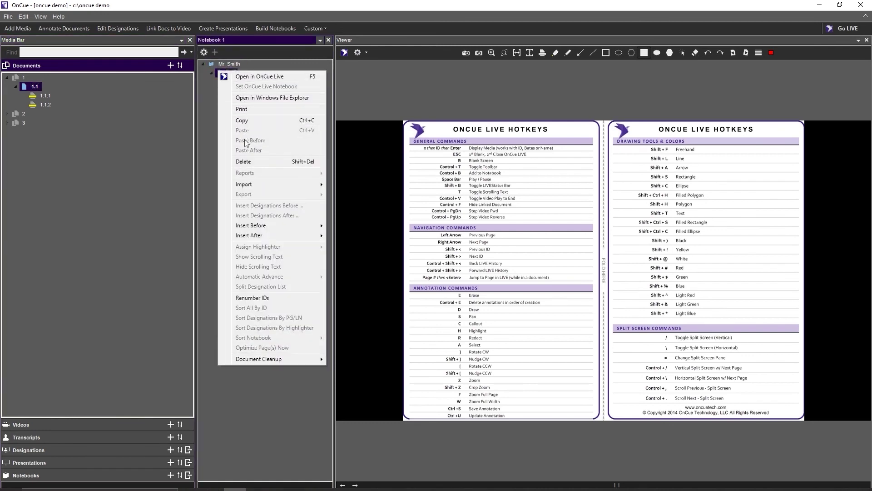
pyautogui.click(250, 161)
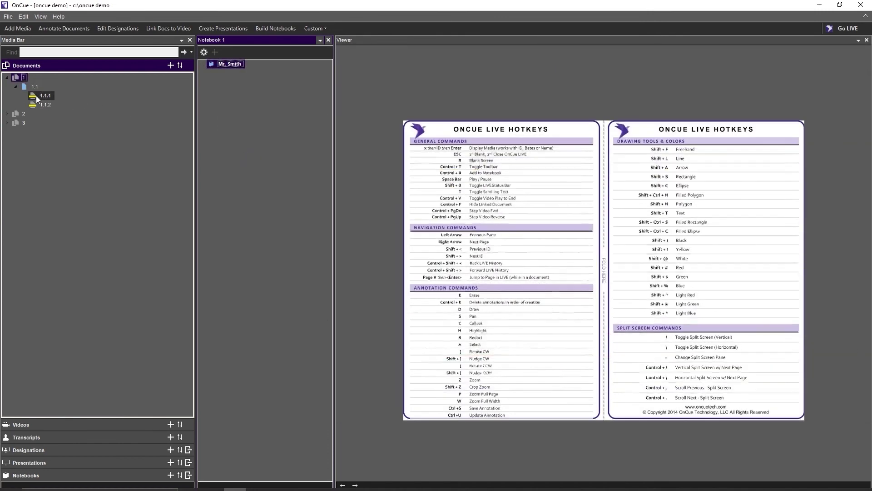
pyautogui.moveTo(45, 96); pyautogui.dragTo(233, 66)
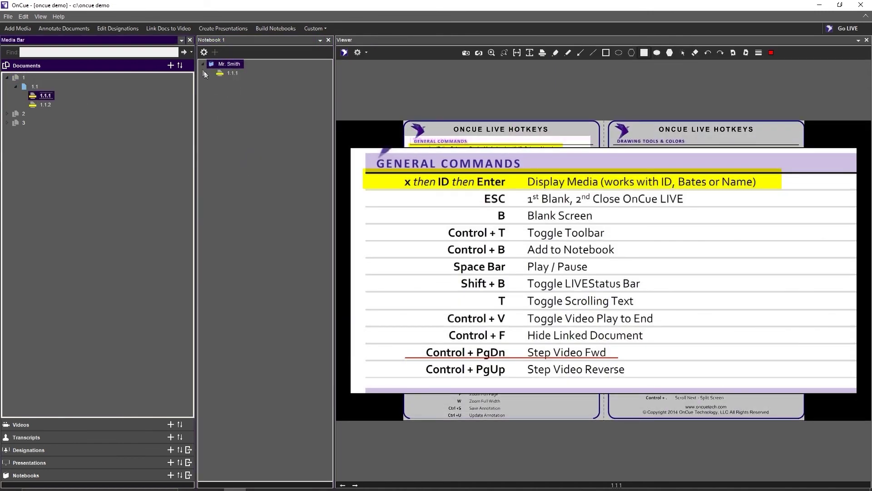
# - Add document 2 pages 2.7, 2.22 and 2.28 to the notebook, then list Transcripts
pyautogui.doubleClick(15, 114)
pyautogui.moveTo(34, 144); pyautogui.dragTo(229, 81)
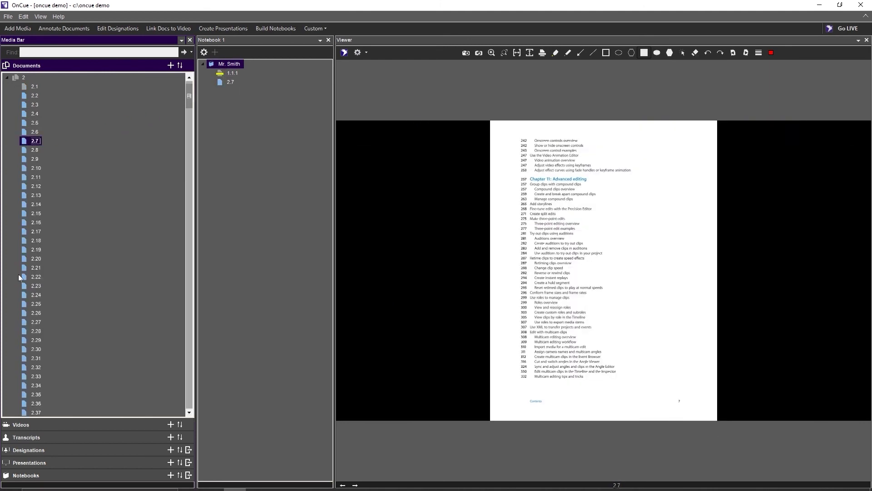
pyautogui.moveTo(36, 277); pyautogui.dragTo(230, 90)
pyautogui.moveTo(36, 331); pyautogui.dragTo(233, 95)
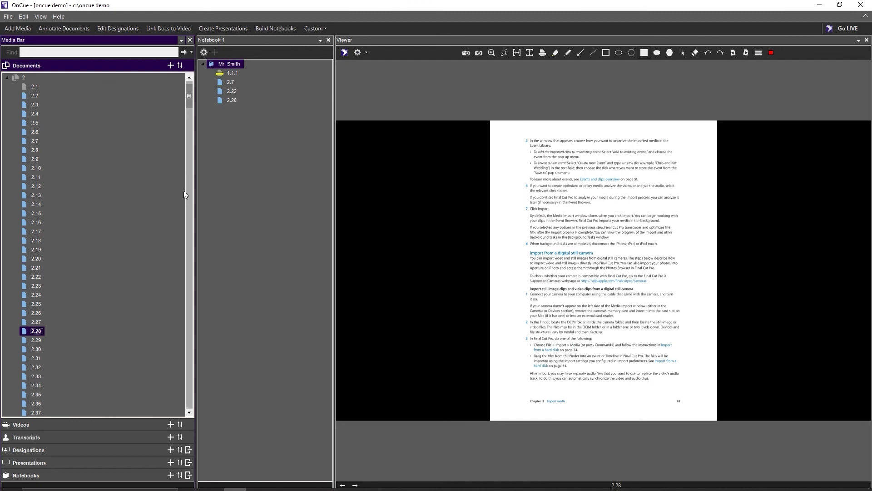
pyautogui.click(26, 437)
pyautogui.click(15, 113)
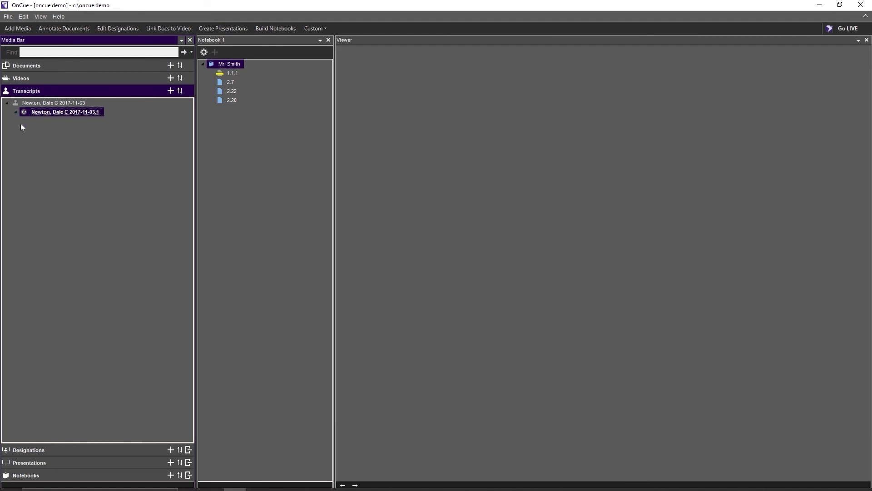
# - Drag designation V1.1 and the NEWS.1 video clip into the notebook, playing NEWS.1
pyautogui.click(35, 451)
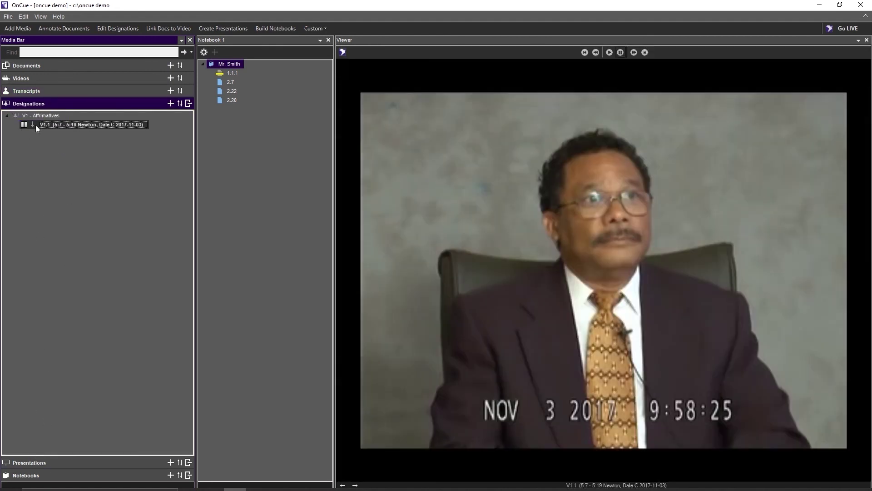
pyautogui.moveTo(35, 124); pyautogui.dragTo(234, 104)
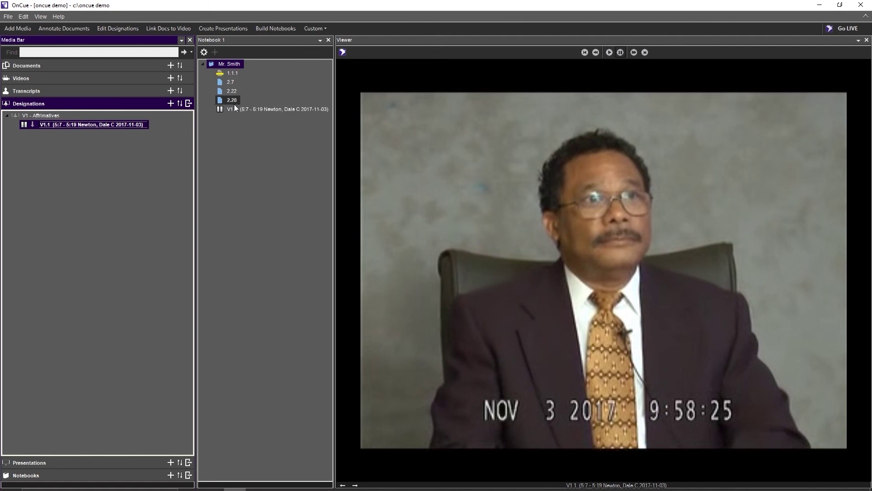
pyautogui.click(50, 78)
pyautogui.click(36, 93)
pyautogui.click(35, 100)
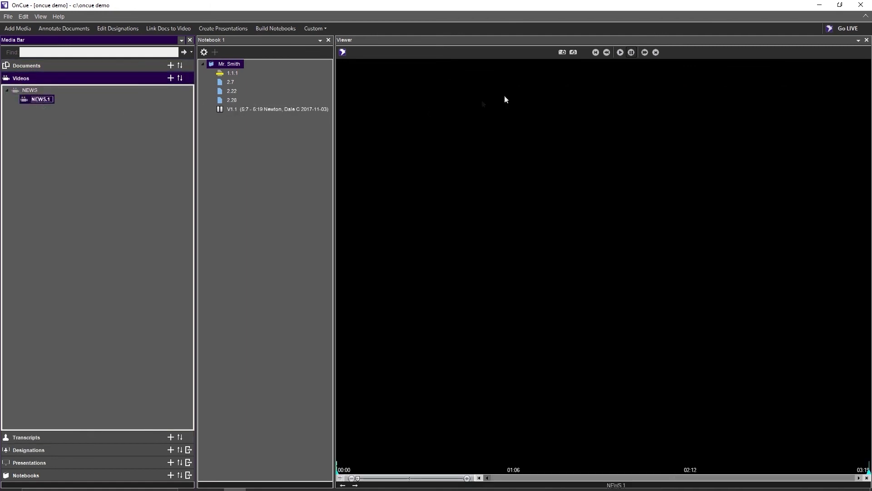
pyautogui.click(621, 53)
pyautogui.moveTo(38, 101); pyautogui.dragTo(228, 114)
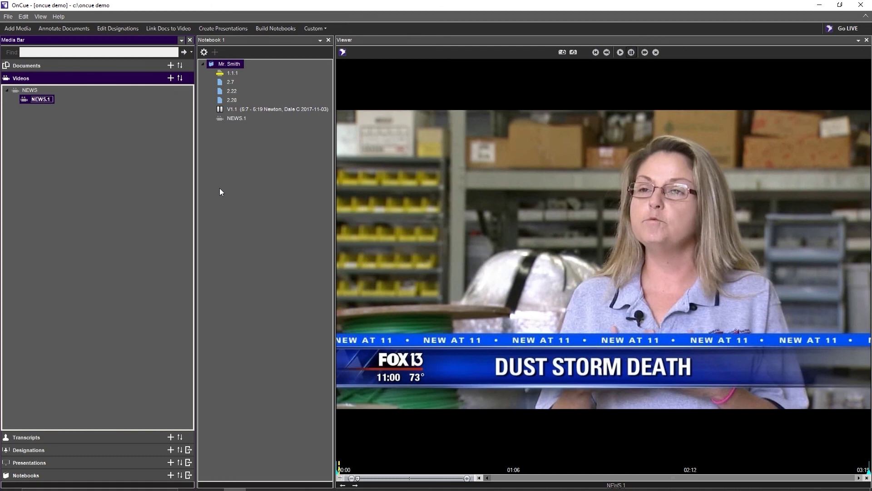
# - Collapse the first notebook and add a second one named for the other witness
pyautogui.click(204, 64)
pyautogui.click(215, 53)
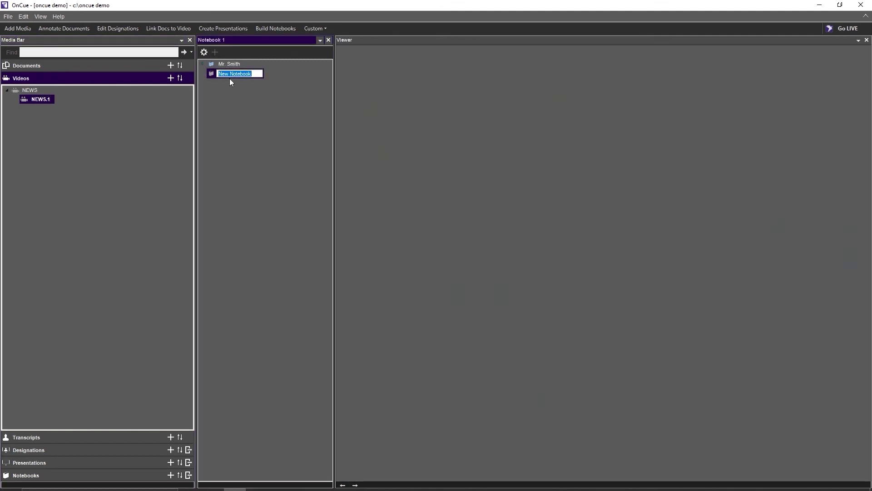
pyautogui.write('Mr Jones')
pyautogui.click(228, 64)
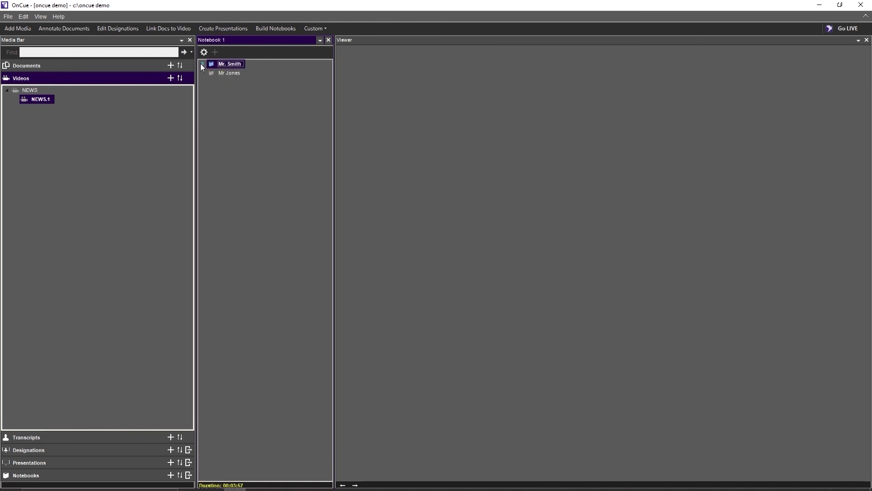